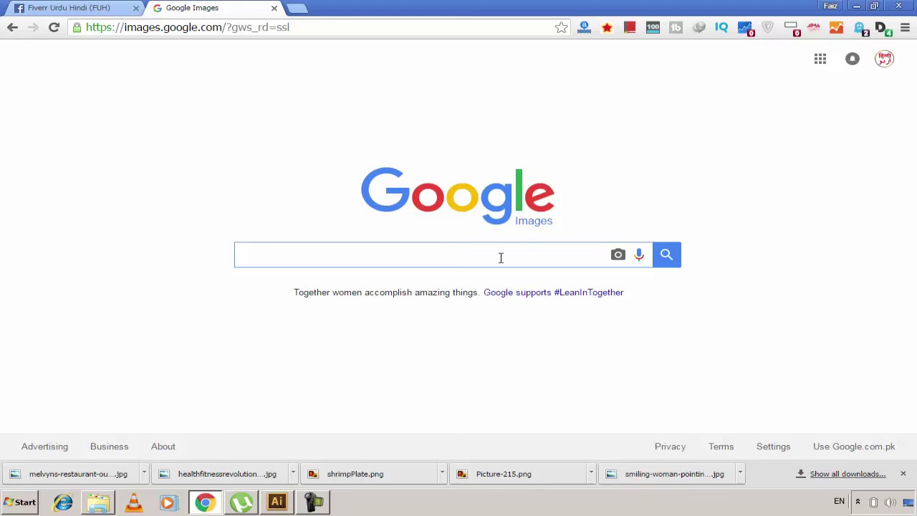
Step: Search Google Images for 'flyers', then search 'brochure' in a second tab
type("flyers")
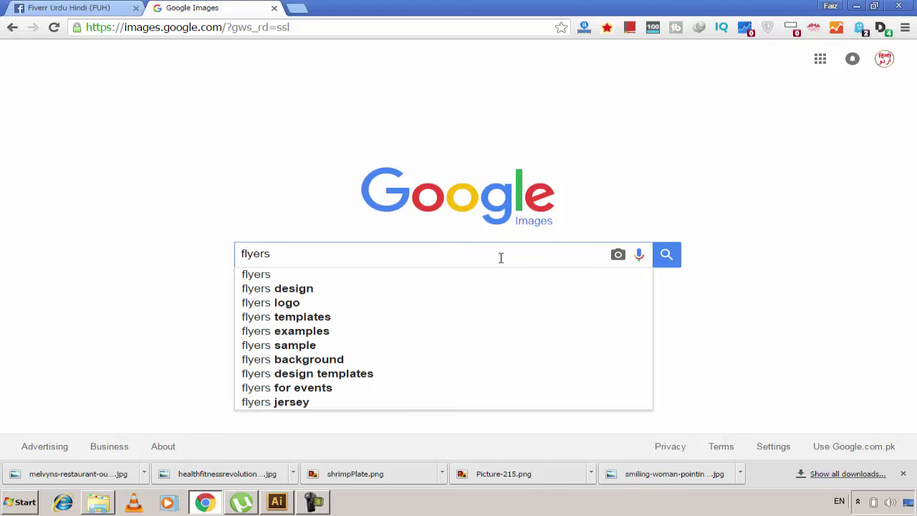
key("Return")
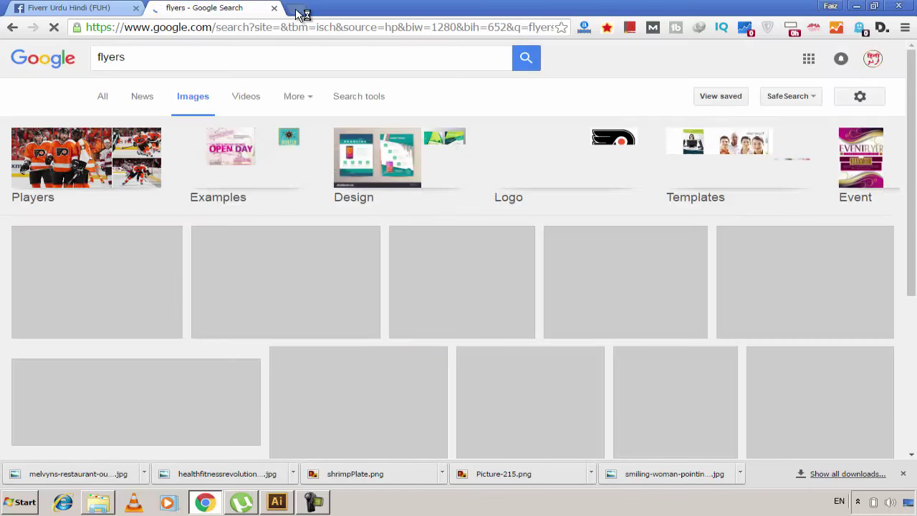
left_click(299, 12)
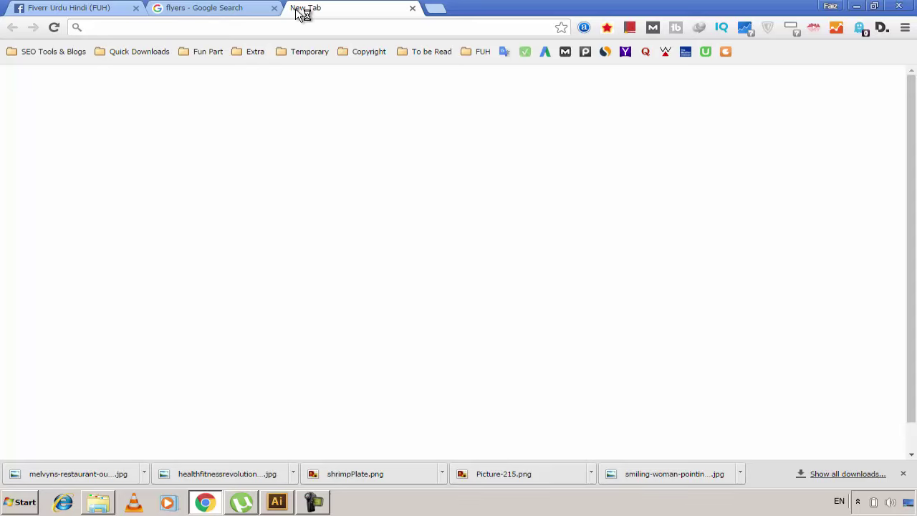
type("images.google.com")
key("Return")
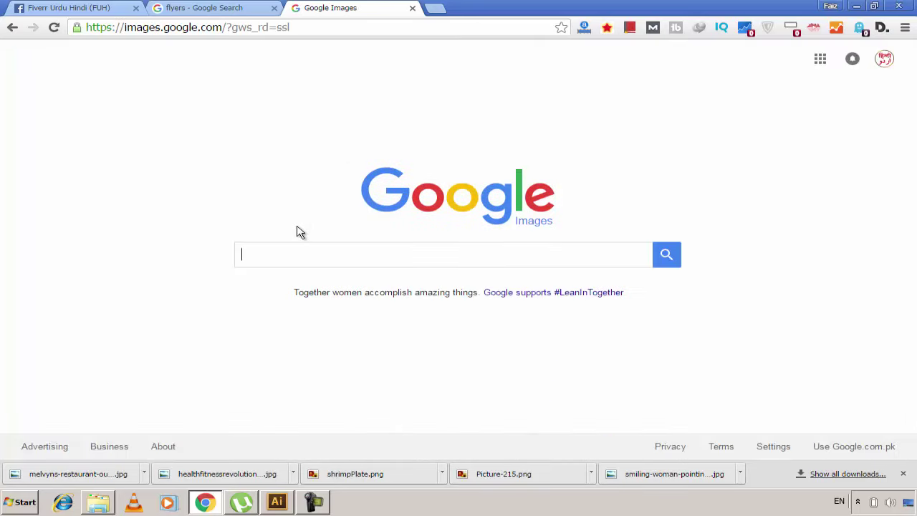
type("bro")
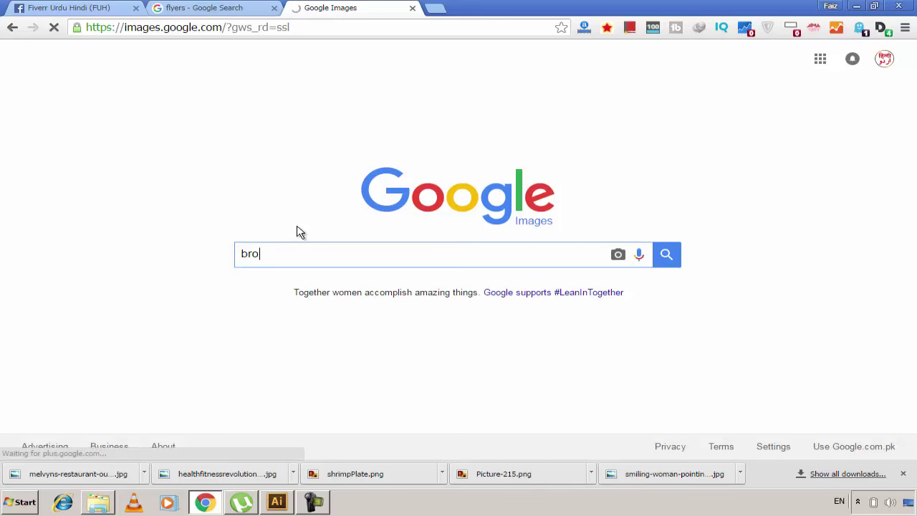
type("aucher")
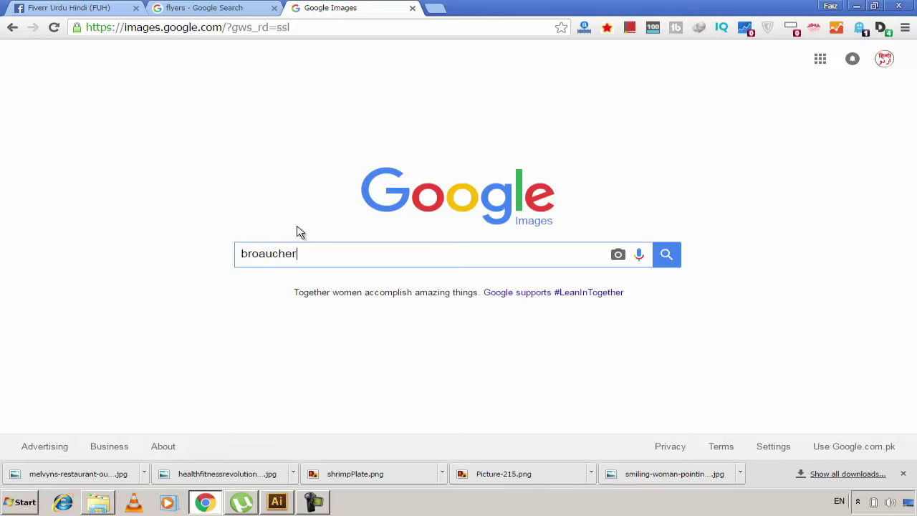
key("Down")
key("Return")
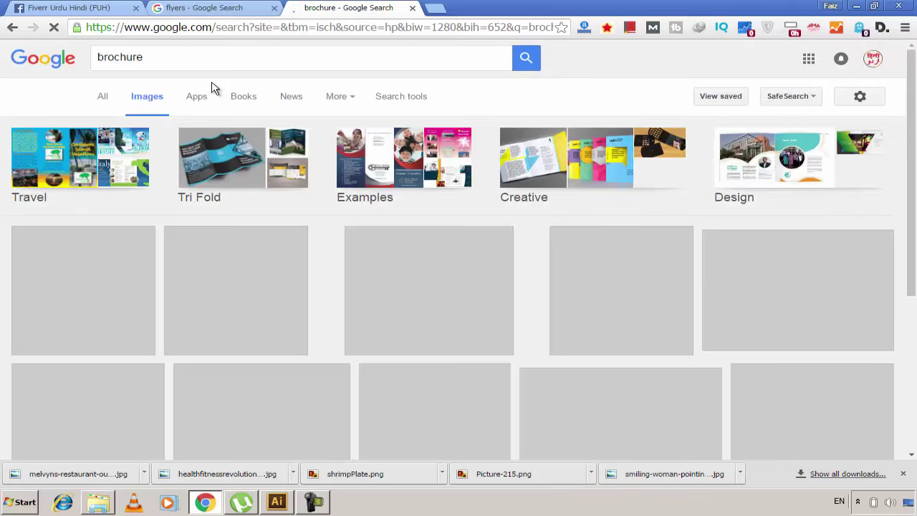
left_click(205, 8)
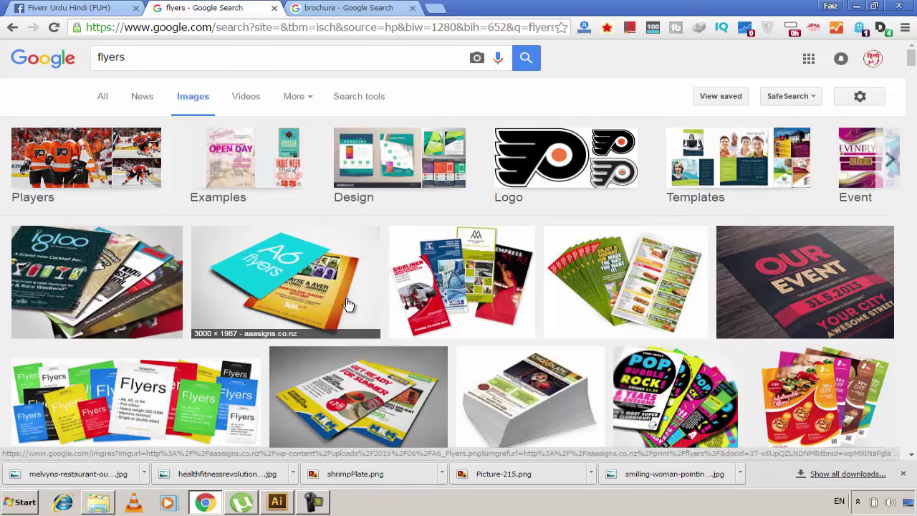
Step: Scroll the flyer results, preview the Annual Holiday Gala flyer, then return to the brochure results
scroll(348, 304, "down", 1)
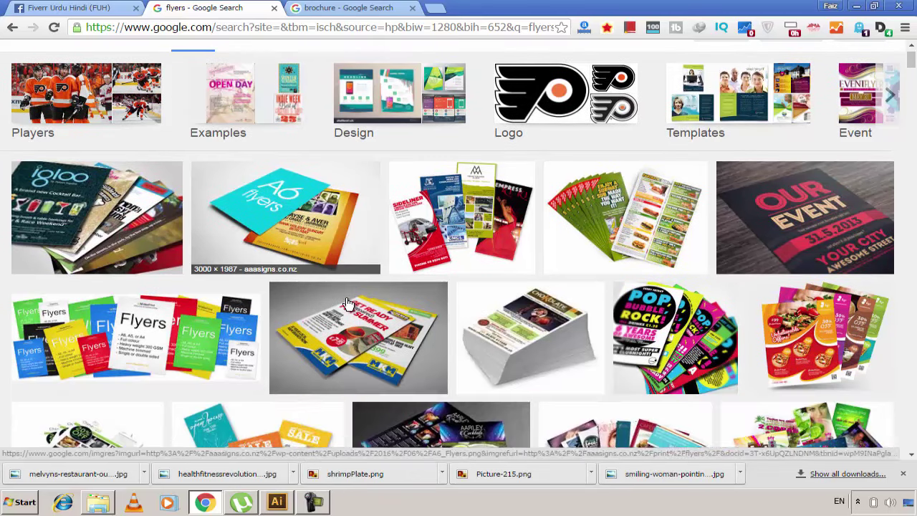
scroll(349, 304, "down", 1)
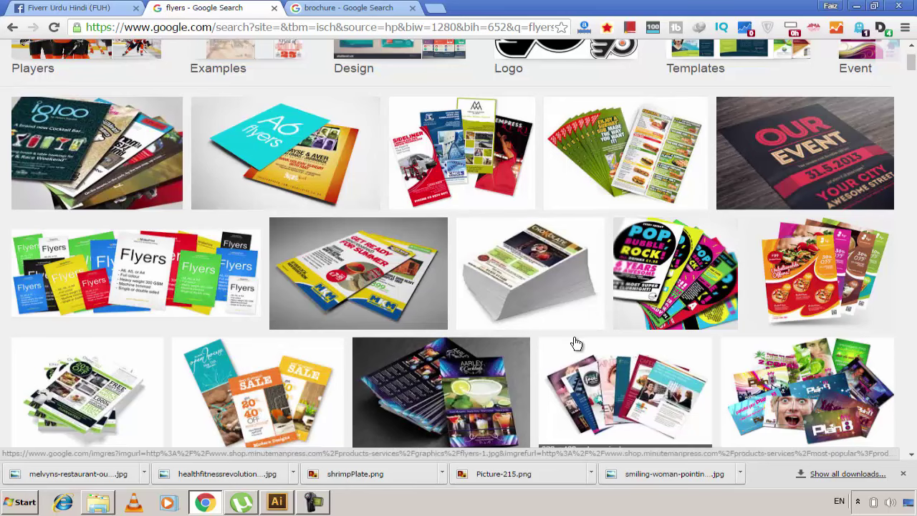
scroll(455, 364, "down", 2)
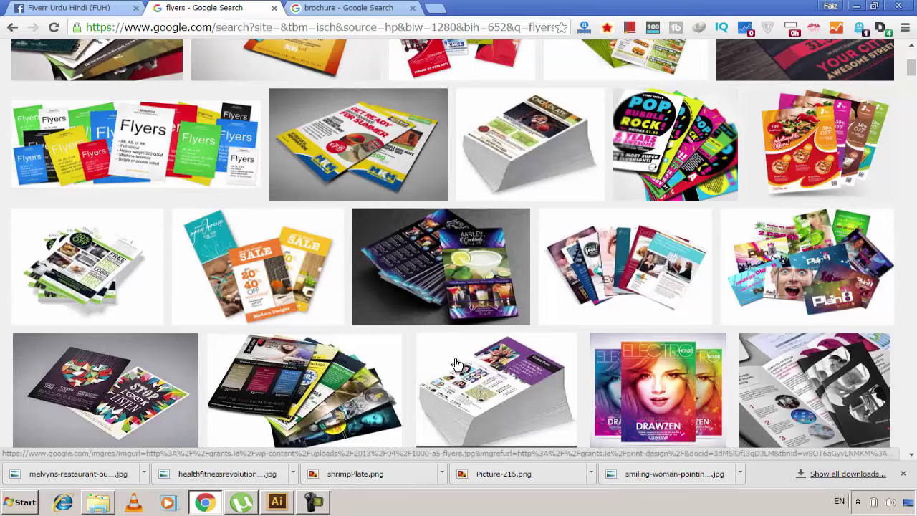
scroll(456, 364, "up", 3)
scroll(462, 373, "up", 2)
scroll(465, 377, "down", 1)
scroll(574, 282, "down", 1)
scroll(559, 294, "down", 1)
scroll(545, 322, "down", 1)
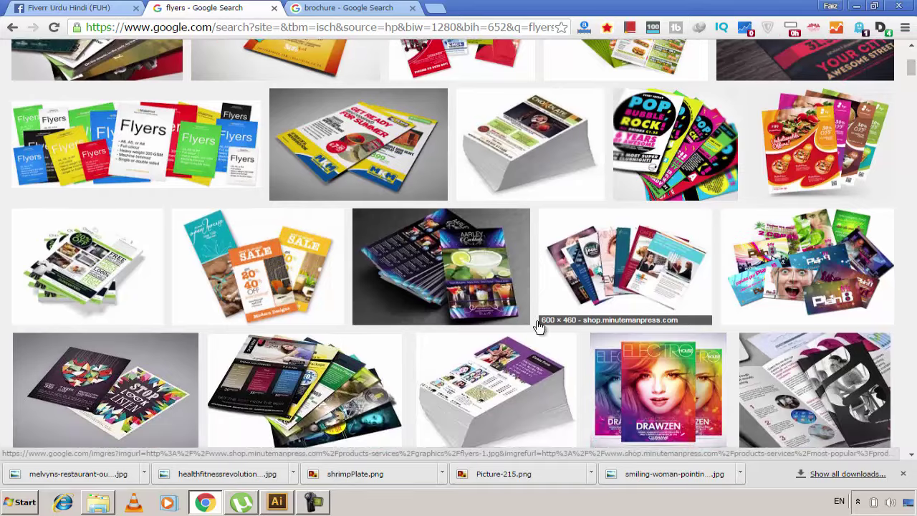
scroll(539, 327, "up", 1)
scroll(401, 359, "up", 1)
scroll(322, 344, "up", 2)
scroll(246, 319, "down", 4)
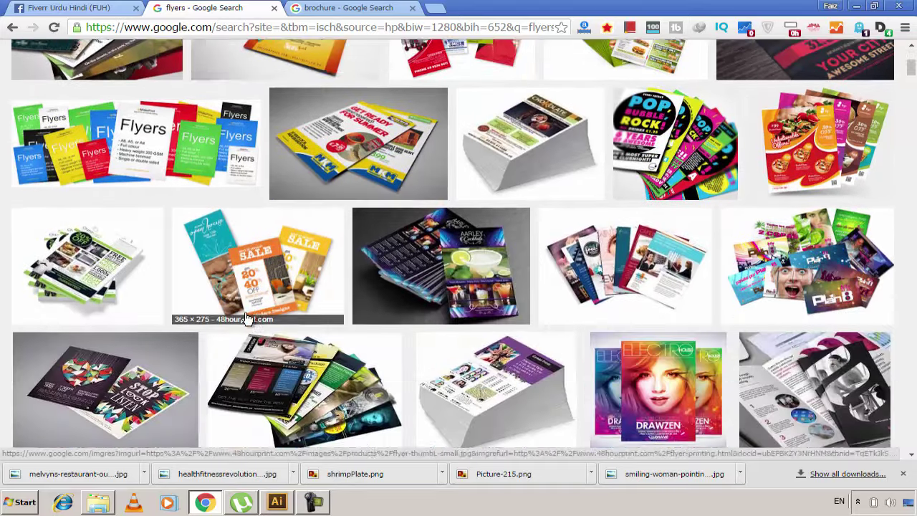
scroll(246, 319, "down", 3)
scroll(358, 294, "down", 1)
scroll(459, 267, "down", 2)
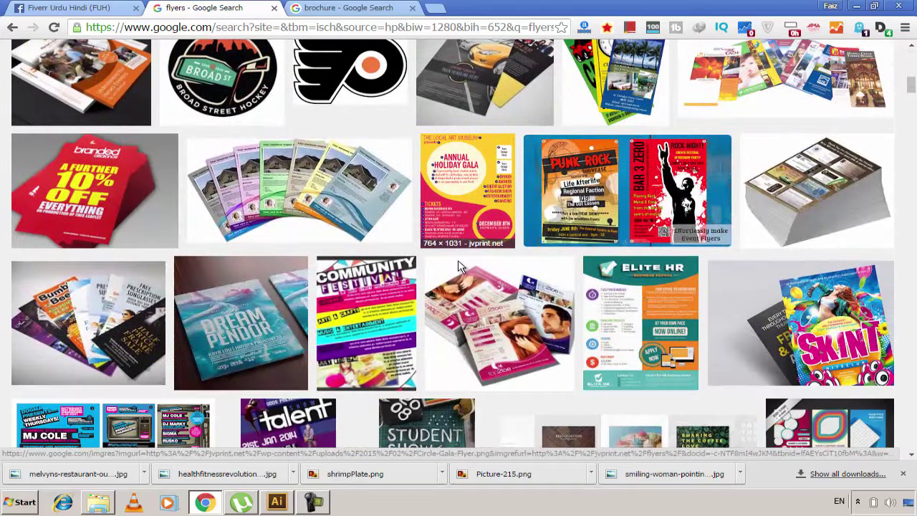
left_click(459, 263)
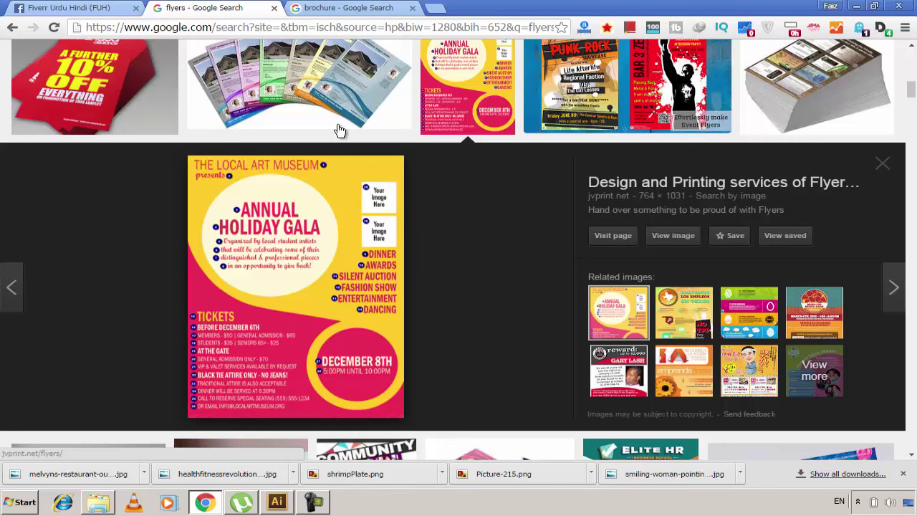
left_click(367, 6)
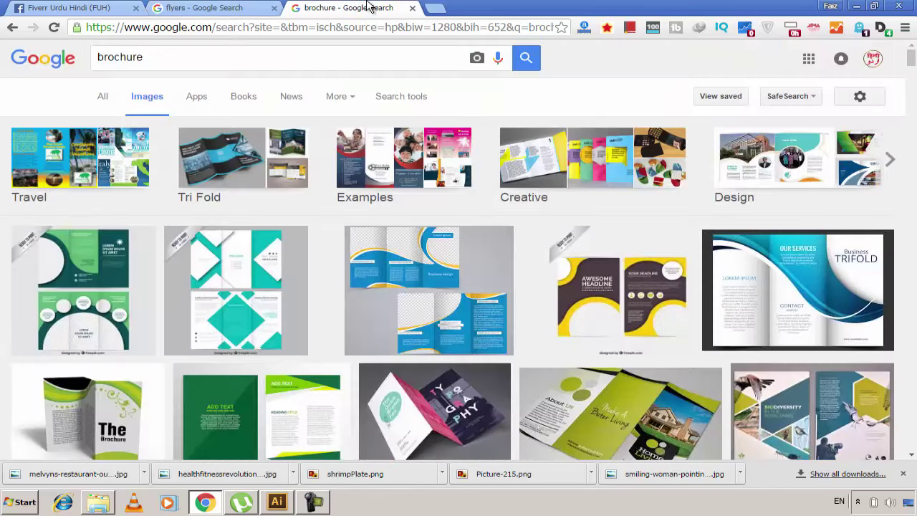
Step: Preview the blue Business Trifold brochure, then return to the flyers tab and open File Explorer
scroll(341, 351, "down", 3)
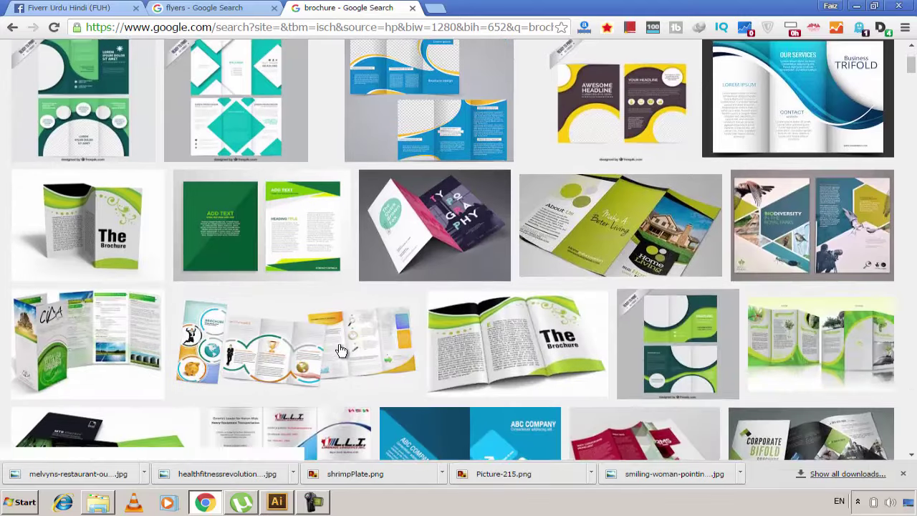
scroll(341, 351, "down", 2)
scroll(342, 351, "down", 2)
scroll(341, 351, "down", 2)
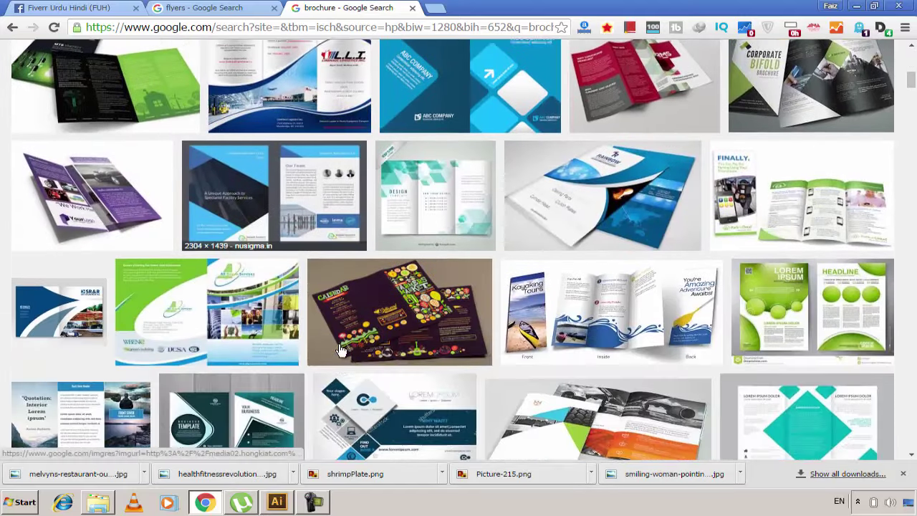
scroll(342, 350, "down", 3)
scroll(312, 383, "up", 1)
scroll(312, 383, "up", 3)
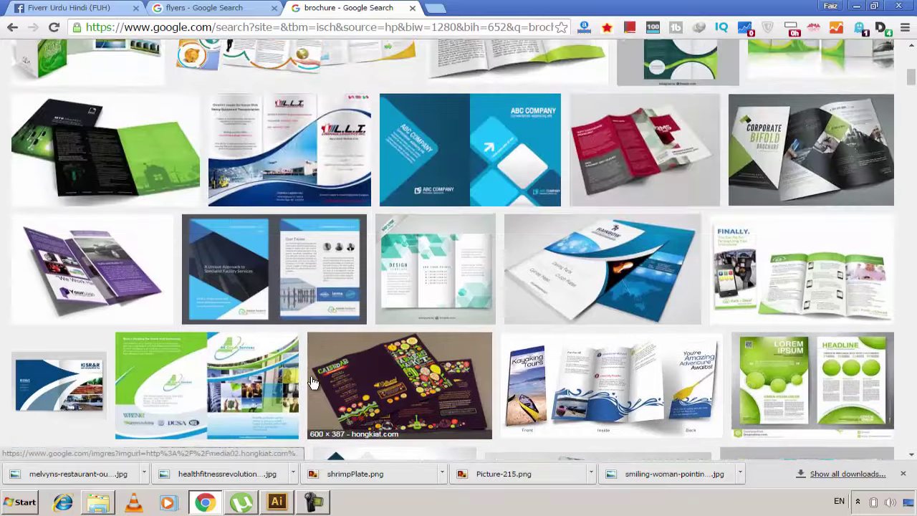
scroll(313, 383, "up", 4)
scroll(248, 261, "up", 4)
scroll(248, 261, "up", 1)
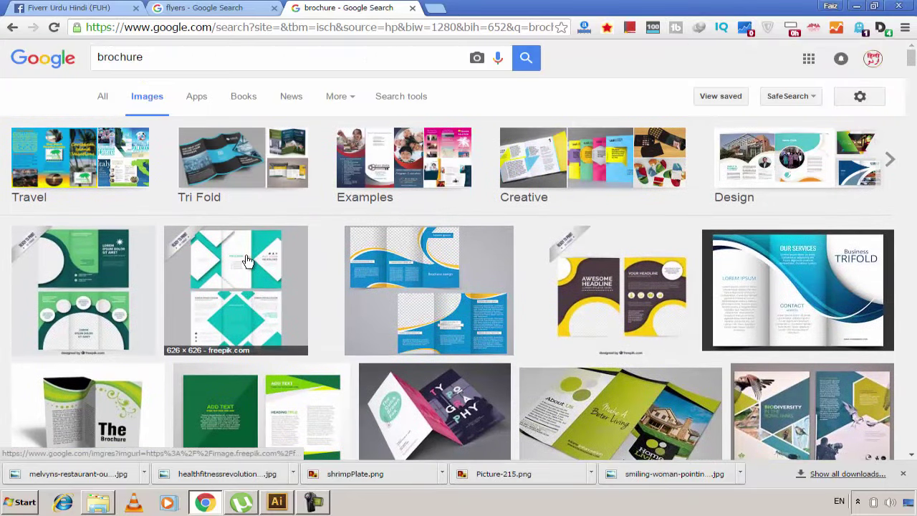
left_click(804, 254)
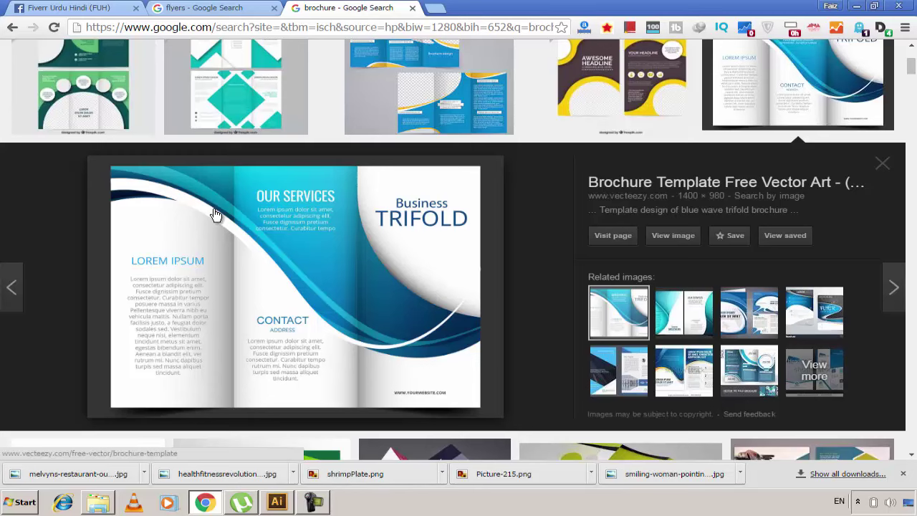
key("ctrl+shift+Tab")
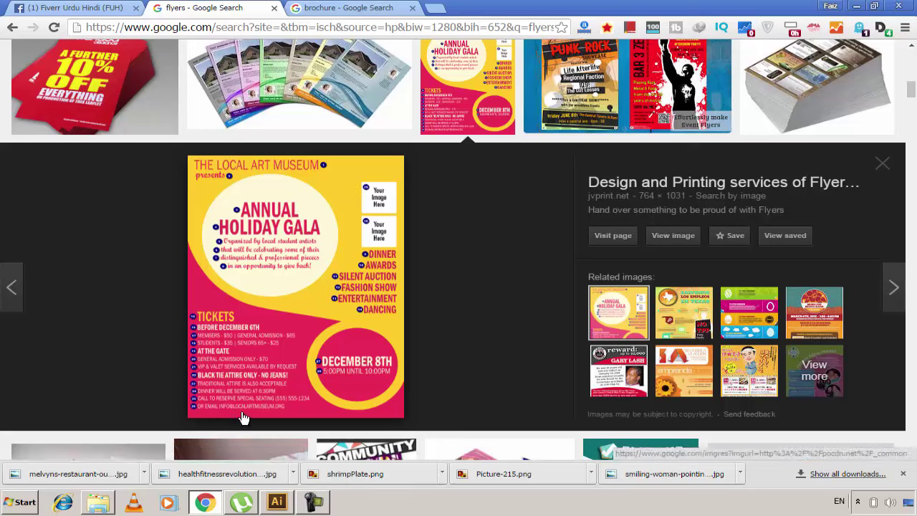
left_click(101, 505)
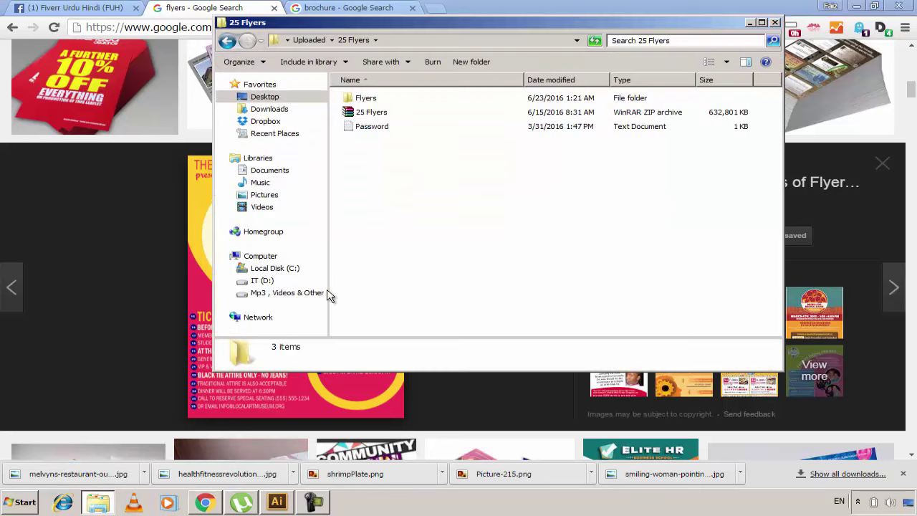
Step: Open the 25 Flyers > Flyers > (25) folder in a maximized Explorer window
left_click(384, 118)
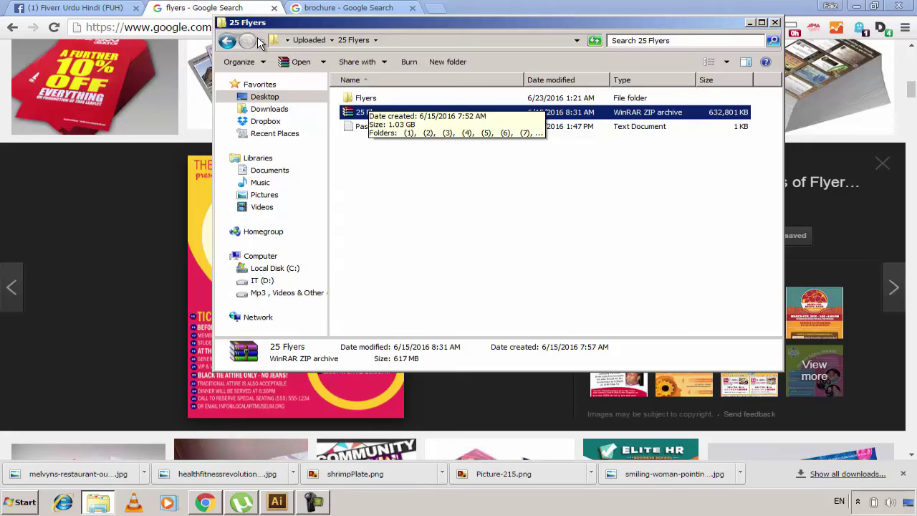
key("ctrl+Tab")
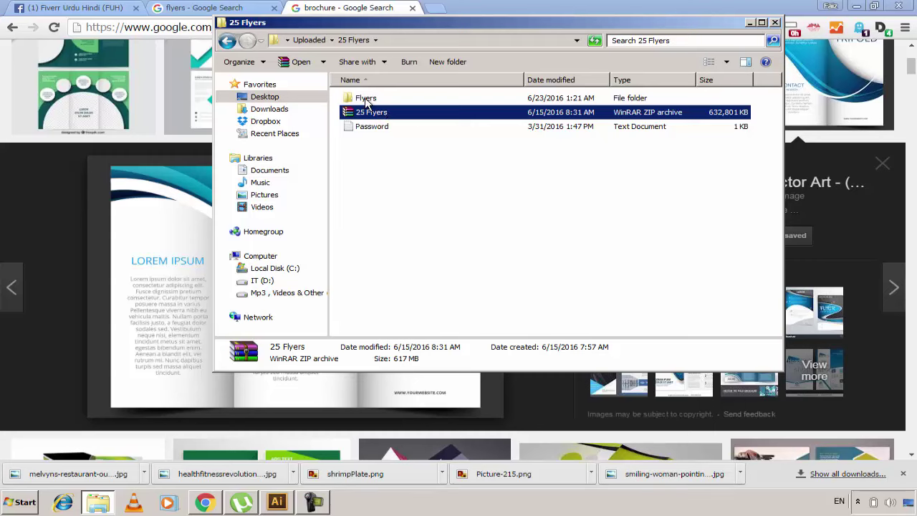
double_click(366, 97)
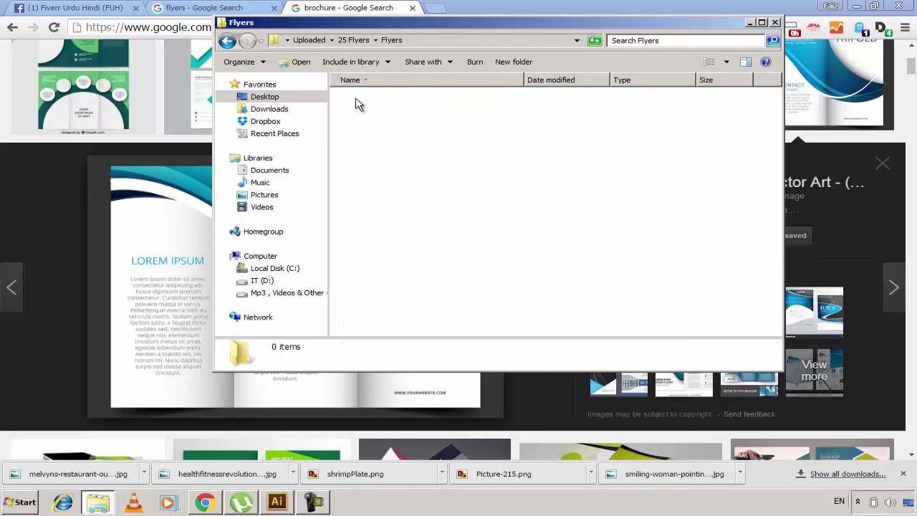
left_click(227, 41)
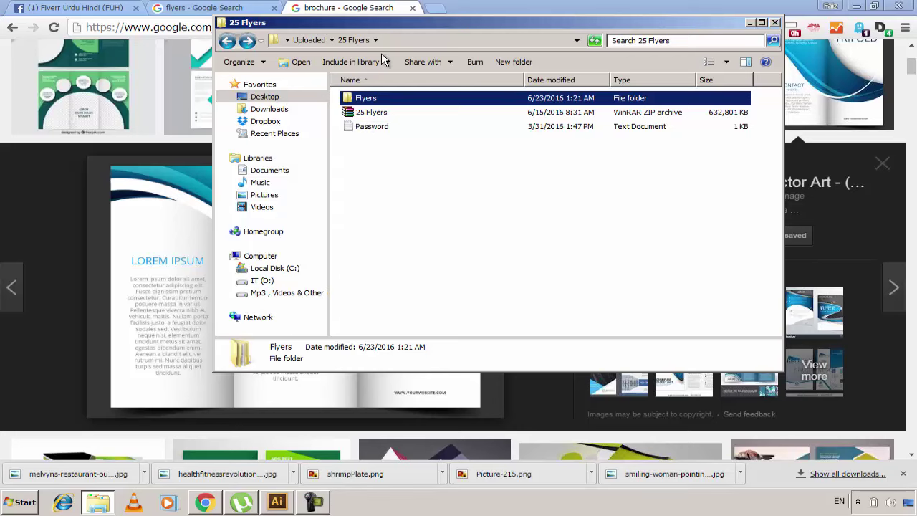
double_click(380, 25)
double_click(201, 88)
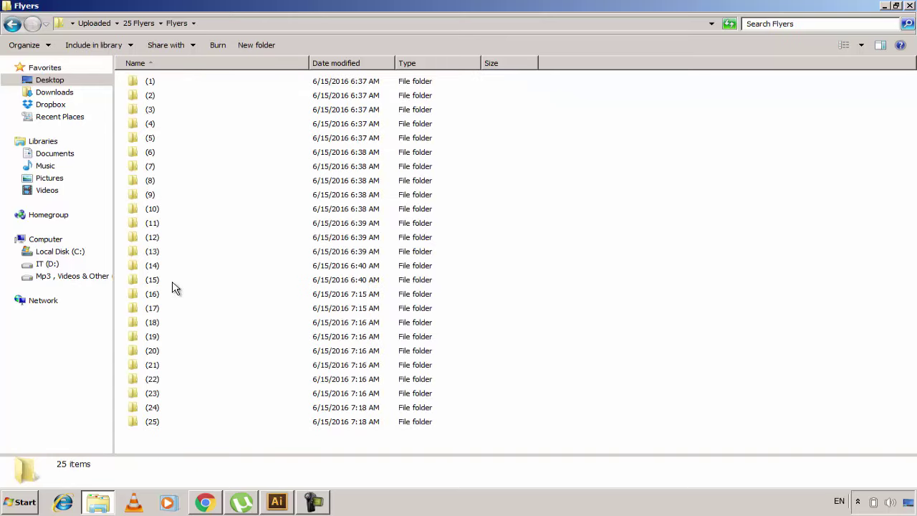
double_click(162, 424)
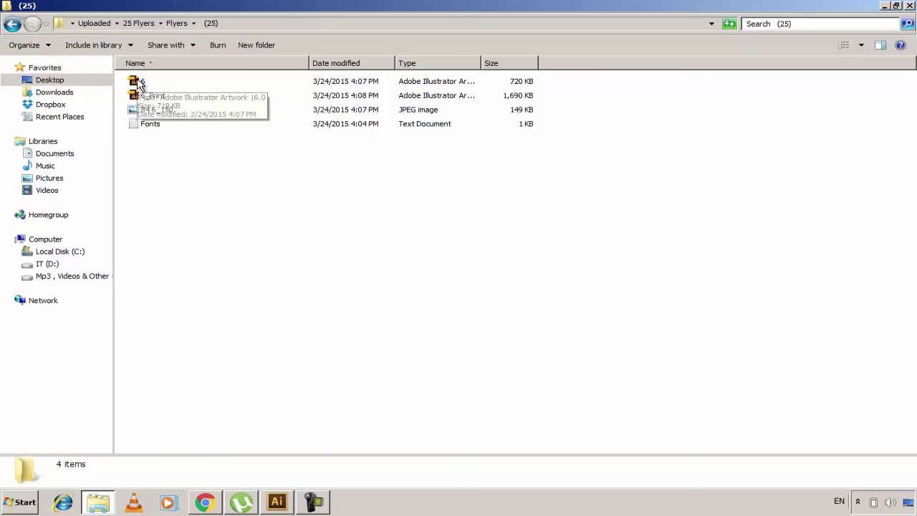
Step: Launch Illustrator with file 6 from its right-click menu
left_click(138, 84)
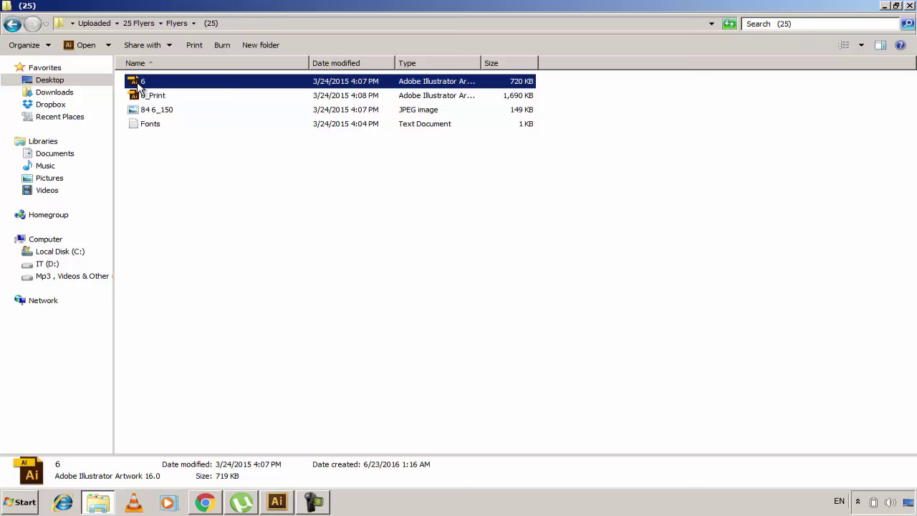
right_click(140, 84)
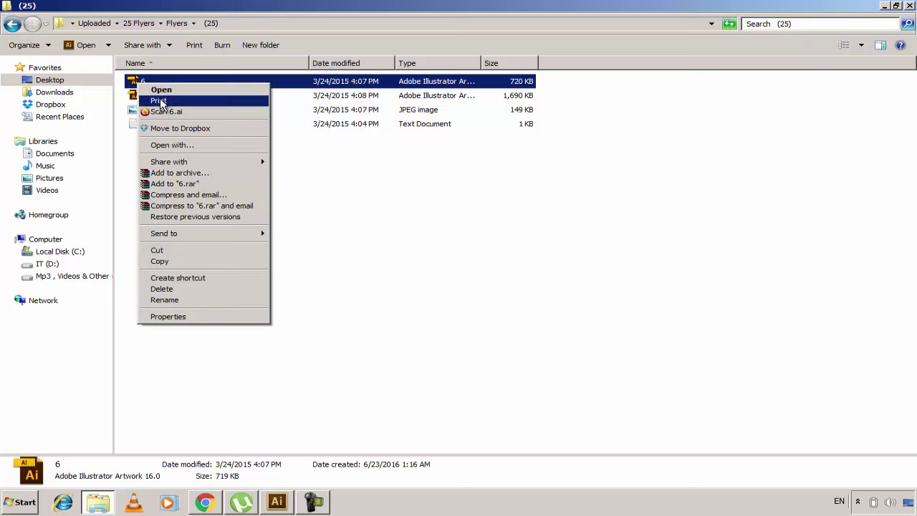
left_click(161, 103)
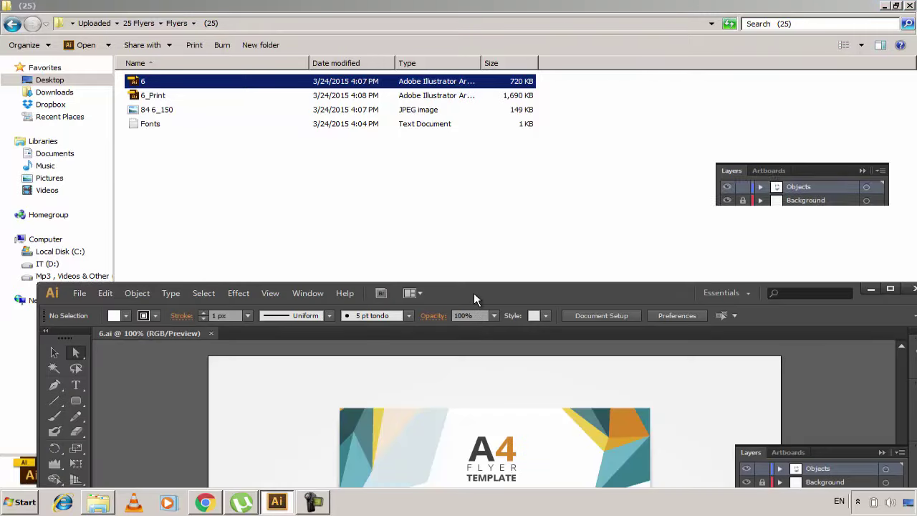
Step: Maximize the Illustrator window with flyer 6.ai and bring up the Edit menu
double_click(473, 293)
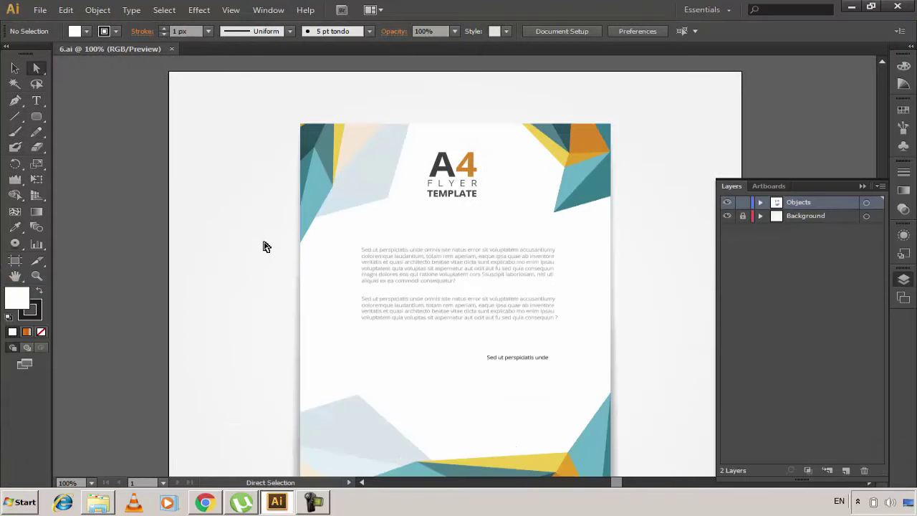
scroll(265, 247, "down", 1)
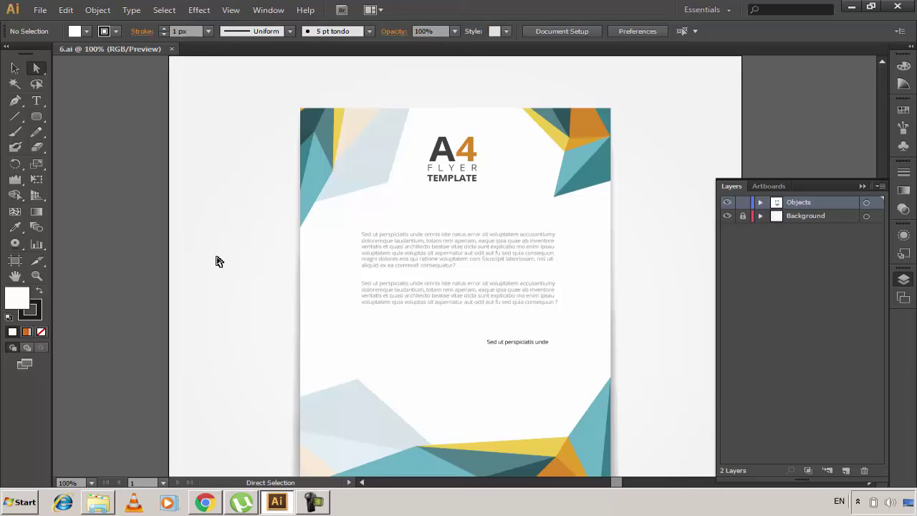
scroll(219, 261, "down", 1)
scroll(218, 260, "down", 1)
scroll(219, 261, "up", 1)
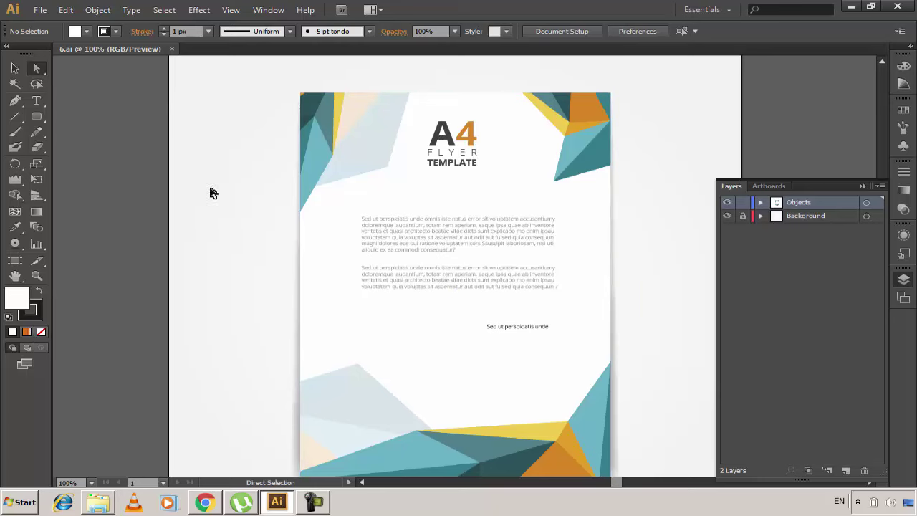
left_click(65, 10)
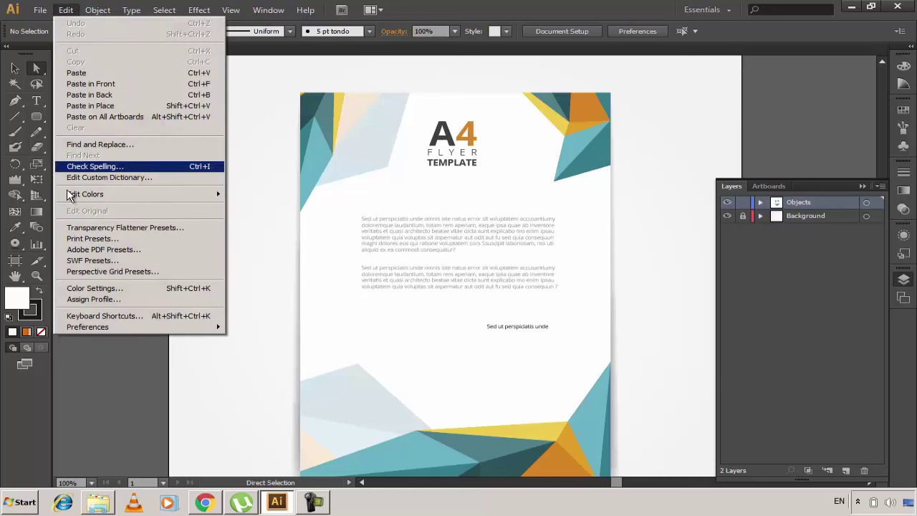
mouse_move(88, 327)
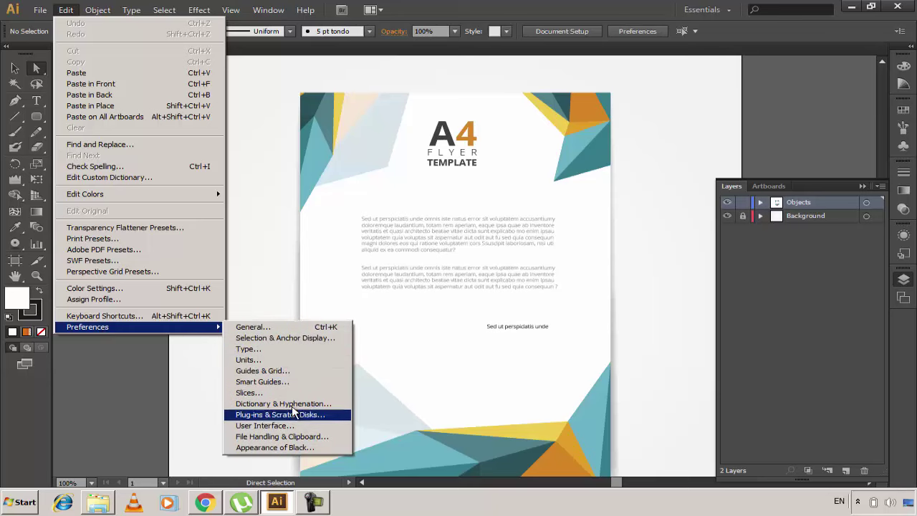
Step: Confirm the Units preferences with Type kept in Inches
left_click(274, 362)
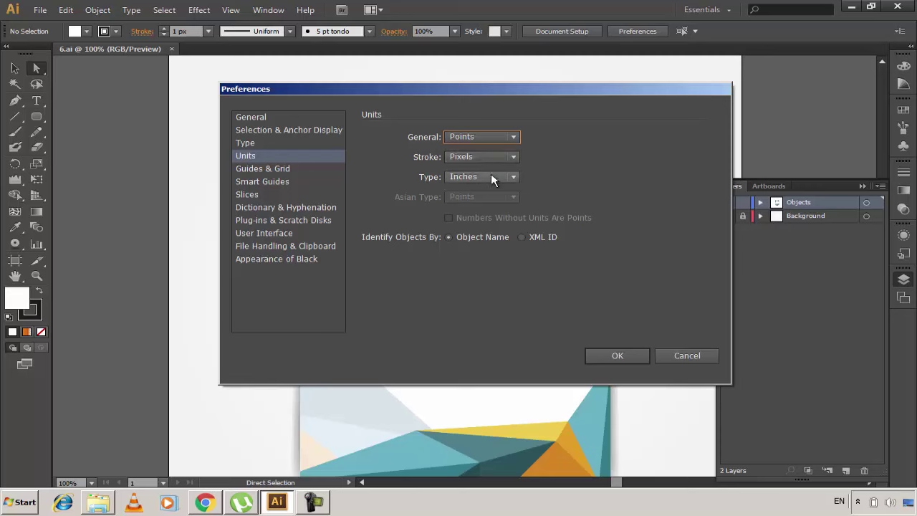
left_click(485, 177)
left_click(485, 199)
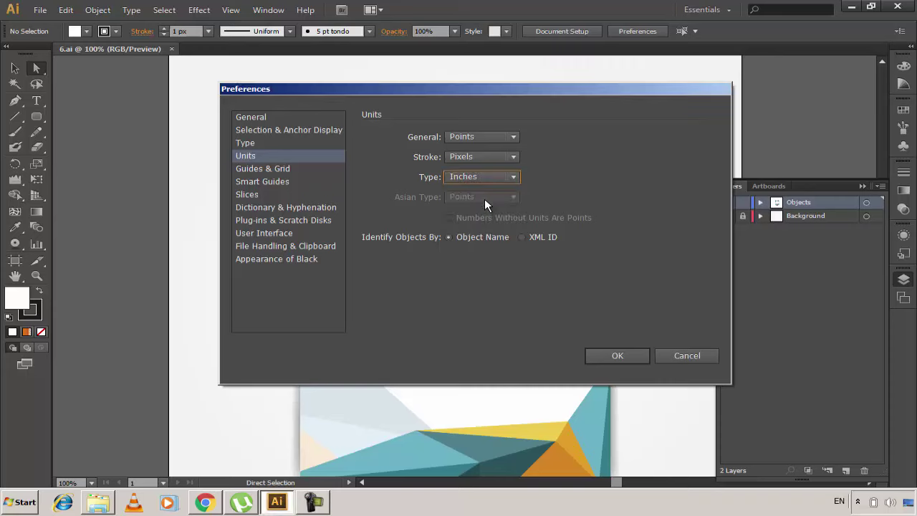
left_click(616, 357)
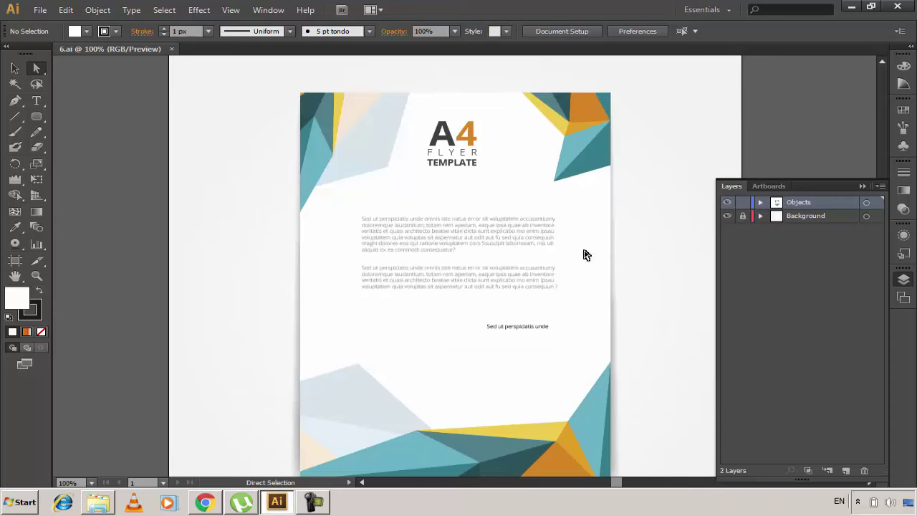
Step: Select the entire flyer artwork and turn on the rulers
left_click(15, 68)
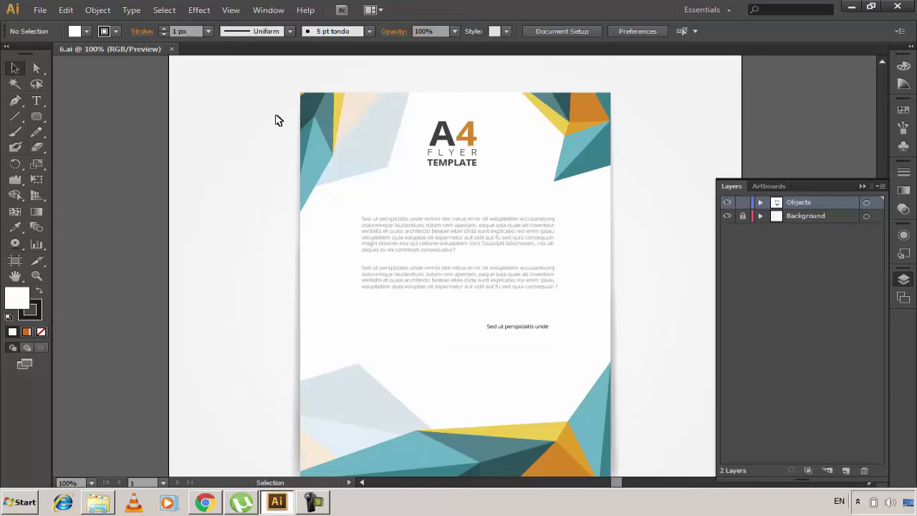
left_click_drag(265, 89, 649, 455)
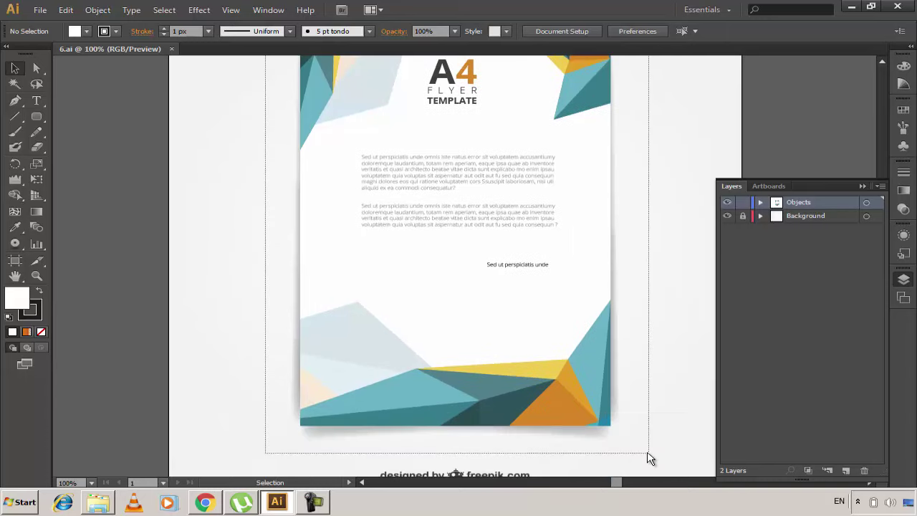
scroll(649, 451, "up", 2)
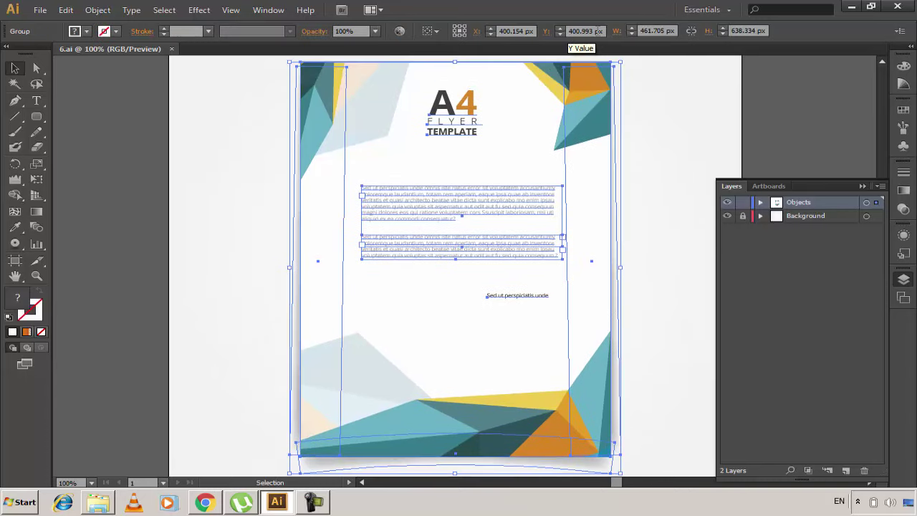
key("a")
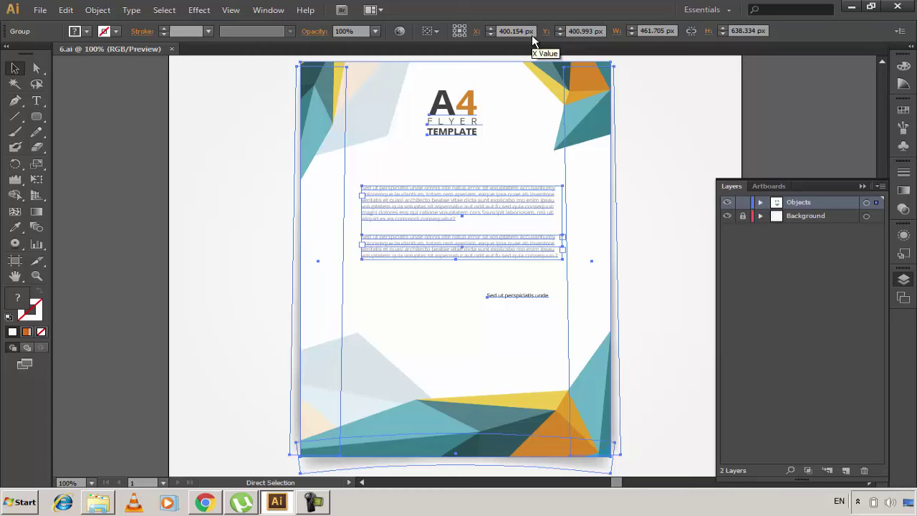
key("ctrl+r")
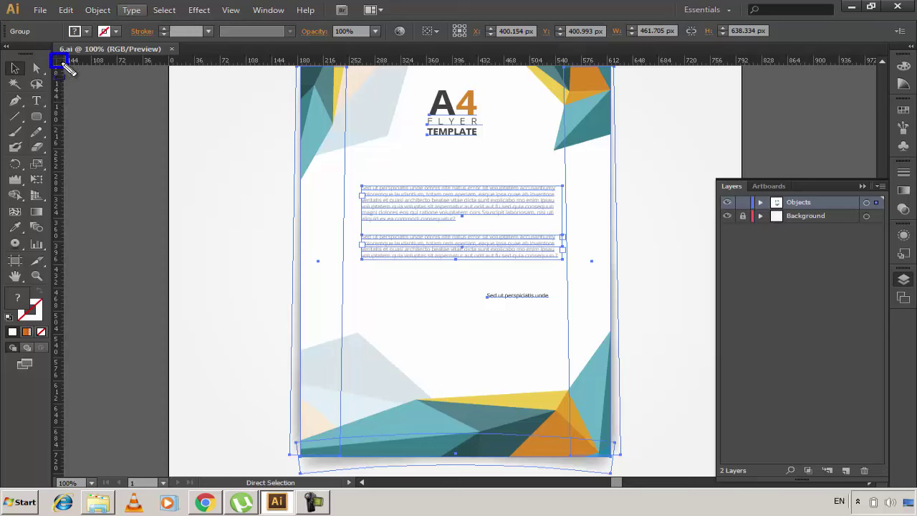
Step: Switch ruler units to inches, so the flyer reads 6.4126 × 8.8658 in
key("v")
right_click(59, 66)
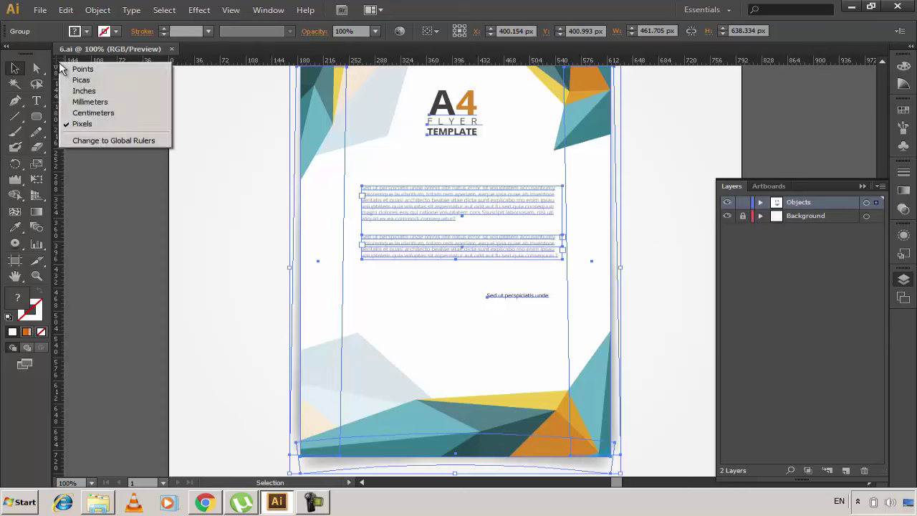
left_click(86, 91)
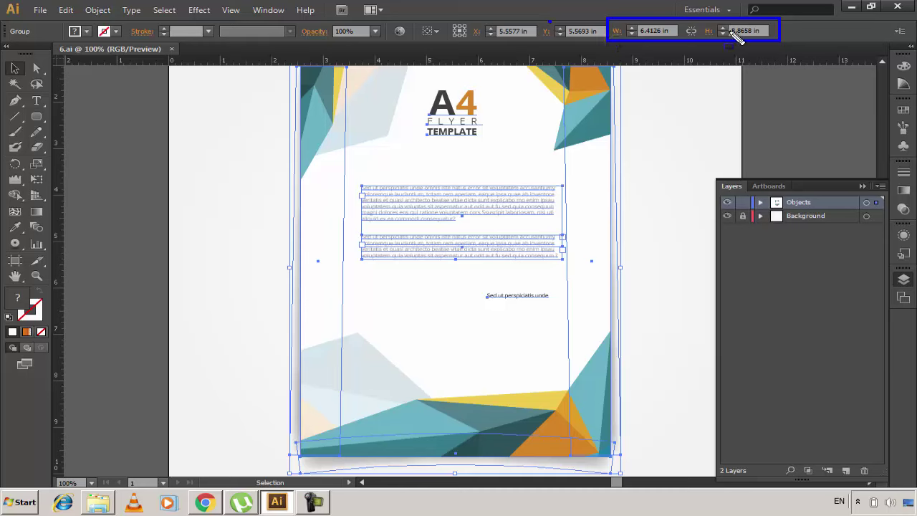
Step: Resize the flyer group to 8.5 in wide by 11 in tall
left_click_drag(673, 31, 619, 36)
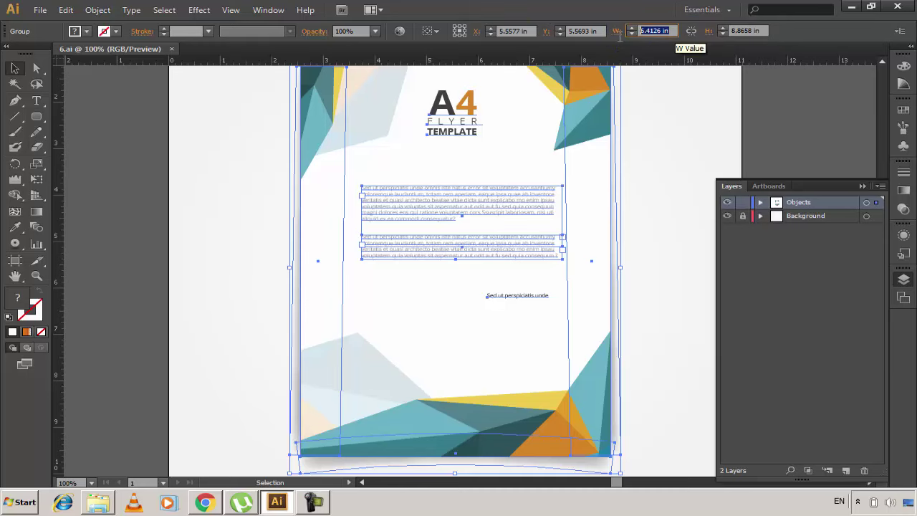
type("8.5")
key("Tab")
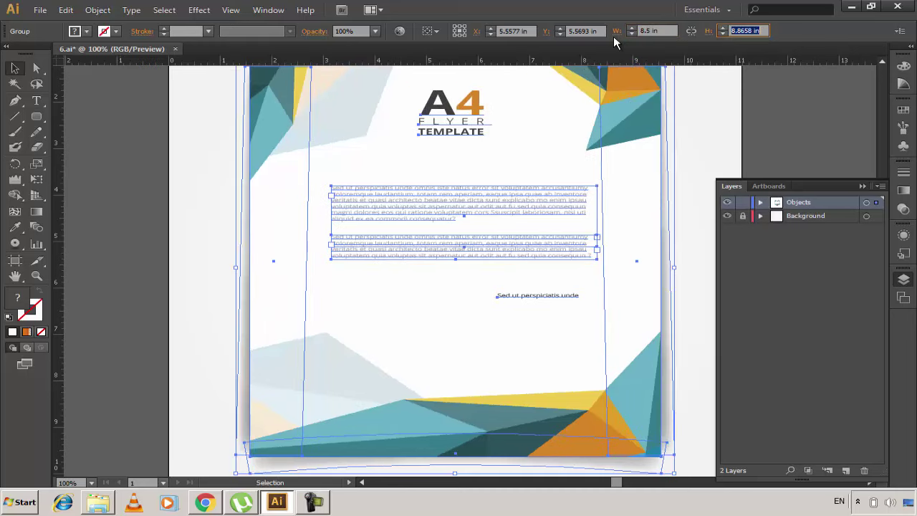
type("11")
key("Return")
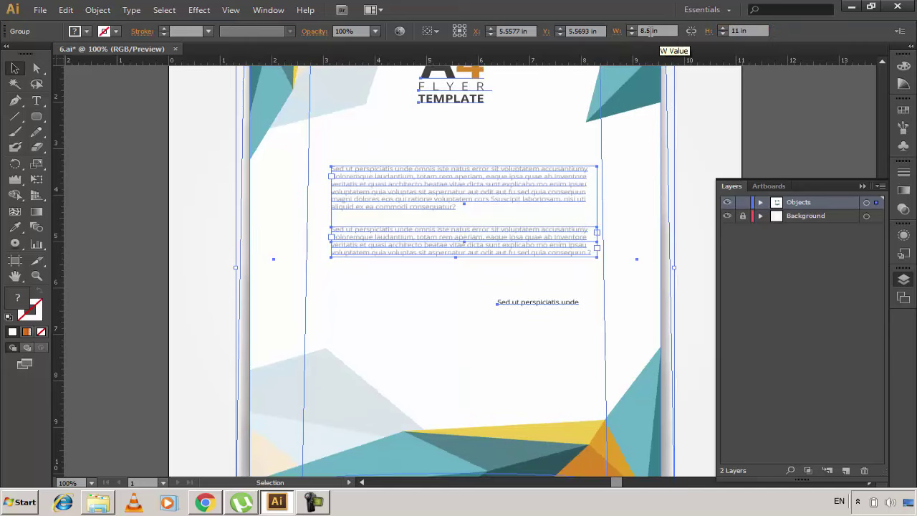
Step: Deselect the artwork and scroll around to review the resized flyer
scroll(574, 116, "up", 1)
scroll(589, 184, "up", 1)
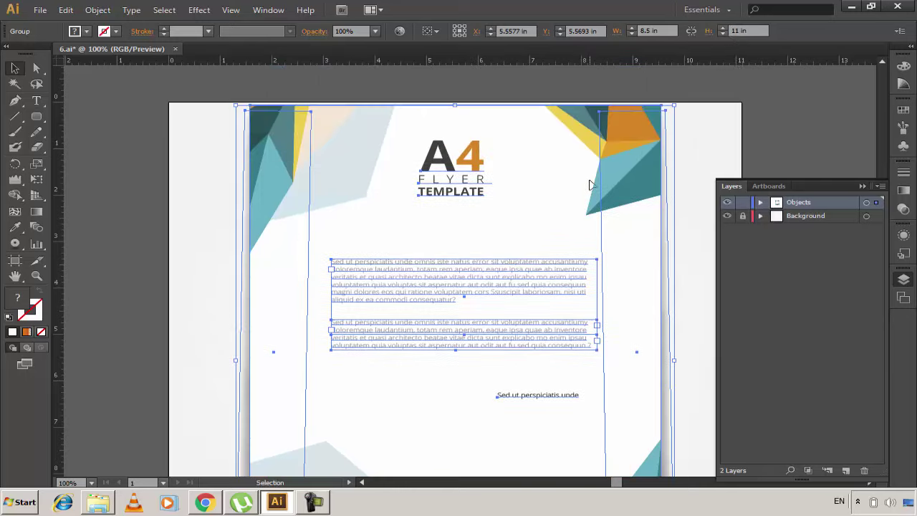
scroll(590, 185, "up", 1)
scroll(590, 184, "up", 1)
scroll(590, 185, "down", 4)
scroll(589, 185, "down", 2)
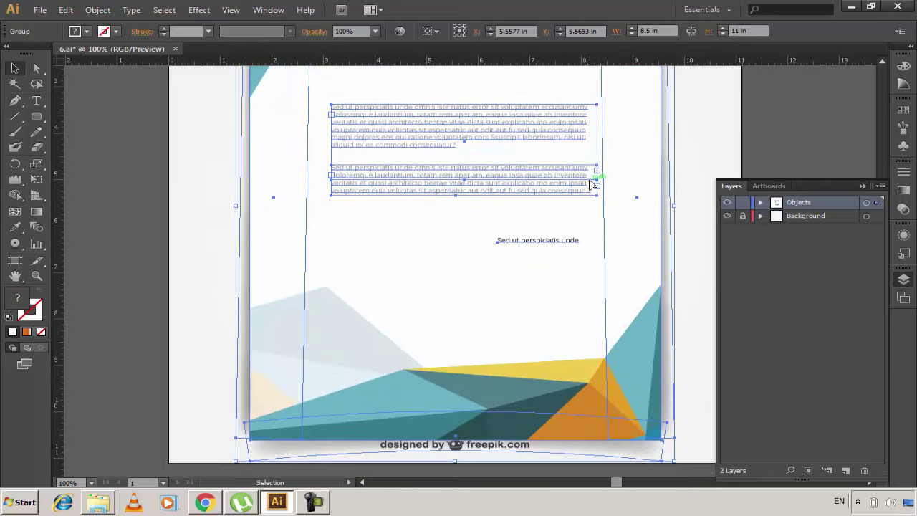
scroll(200, 311, "down", 1)
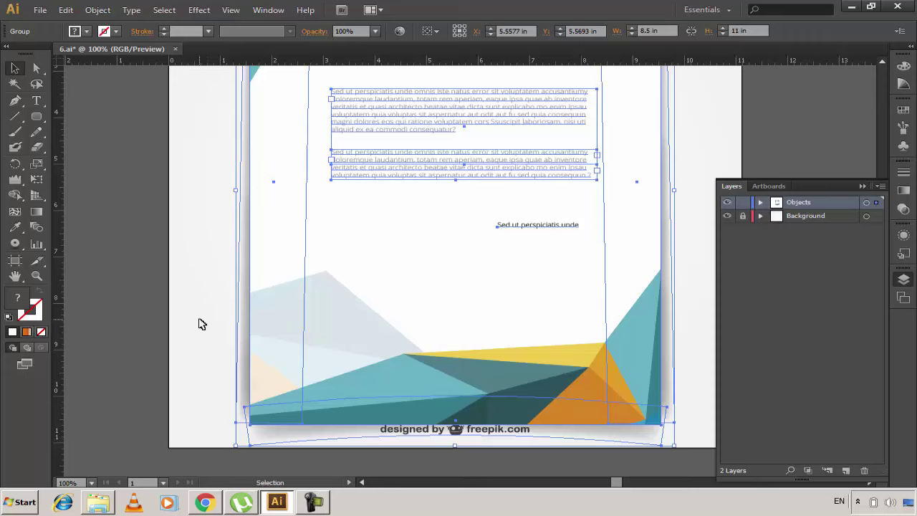
left_click(199, 322)
scroll(194, 311, "up", 1)
scroll(192, 311, "up", 1)
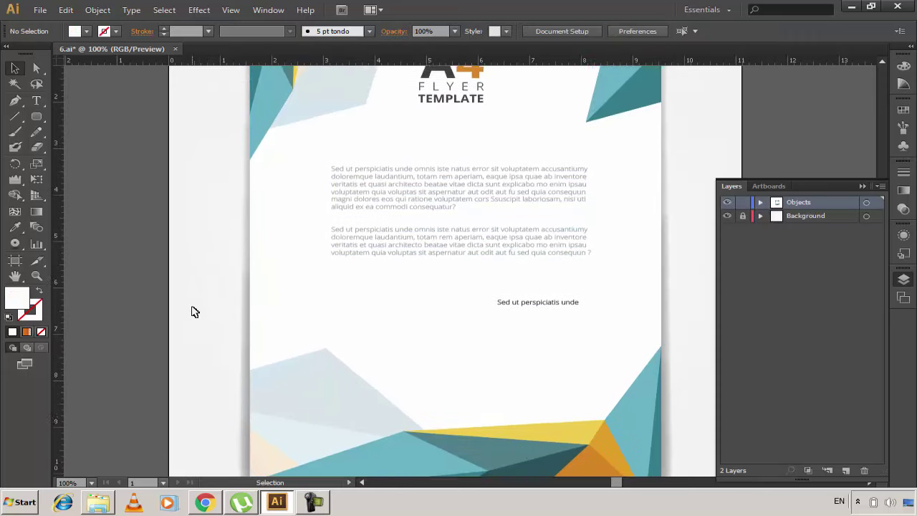
scroll(191, 313, "up", 2)
scroll(190, 315, "up", 2)
scroll(190, 316, "down", 1)
scroll(190, 316, "down", 2)
scroll(190, 316, "down", 2)
scroll(190, 316, "down", 1)
scroll(190, 316, "up", 2)
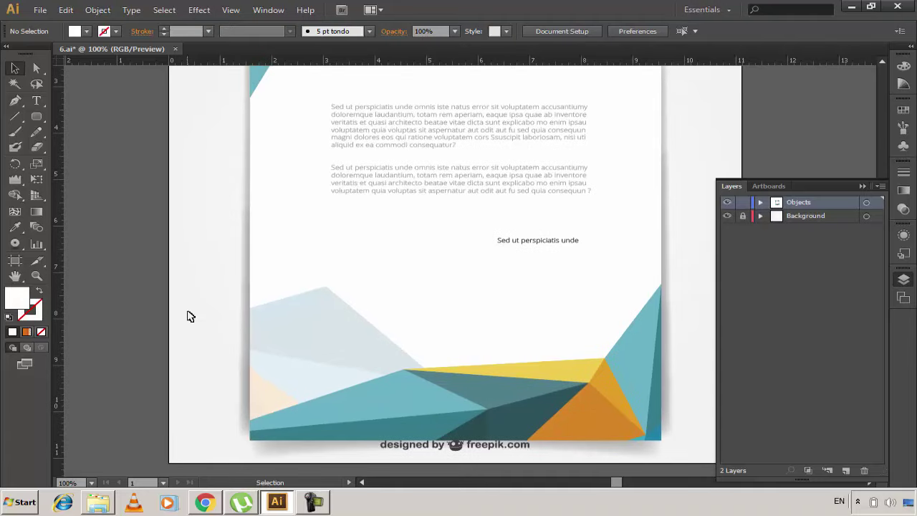
scroll(190, 316, "up", 3)
scroll(190, 316, "up", 3)
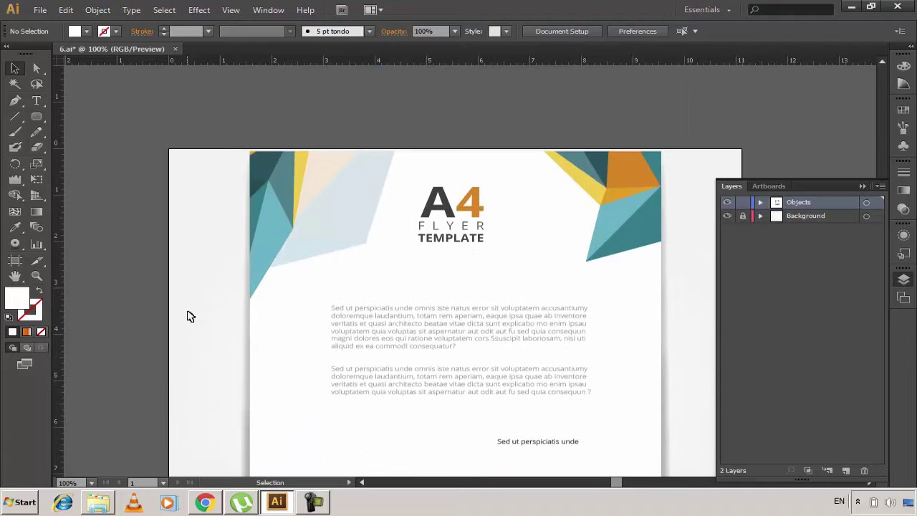
scroll(189, 315, "down", 1)
scroll(179, 294, "down", 2)
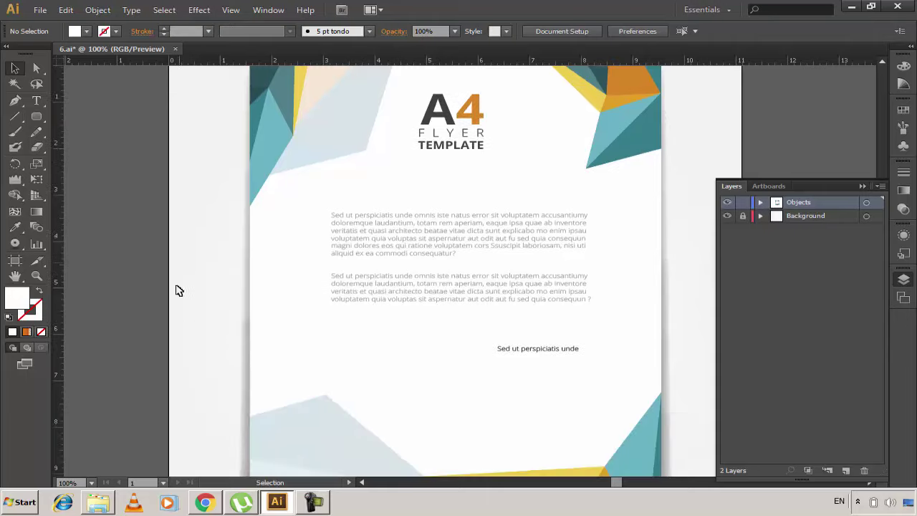
scroll(167, 266, "down", 1)
scroll(168, 268, "down", 1)
scroll(168, 268, "down", 1)
scroll(168, 268, "down", 1)
scroll(167, 268, "up", 1)
scroll(168, 266, "up", 1)
scroll(170, 256, "up", 2)
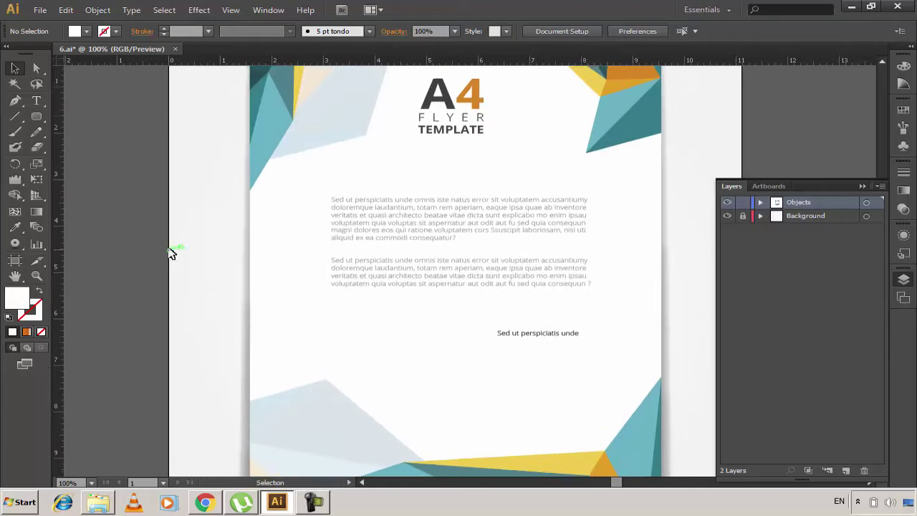
scroll(187, 240, "up", 1)
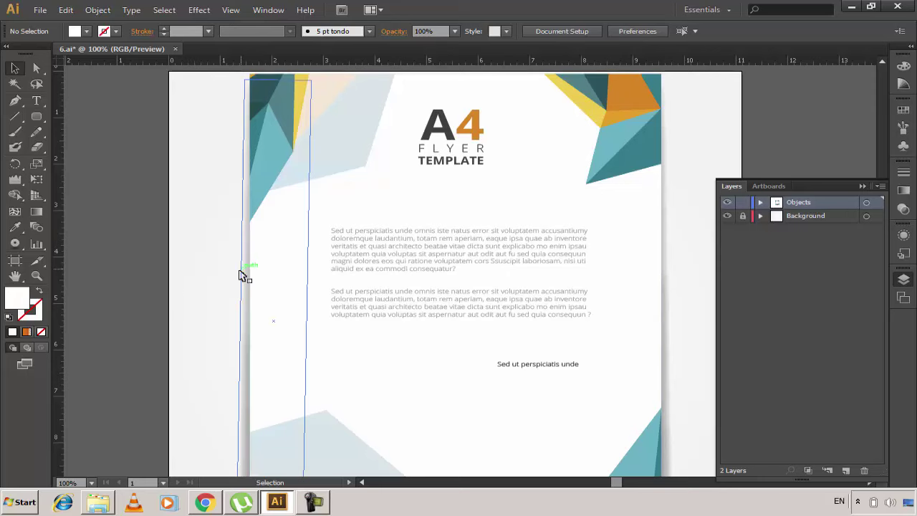
Step: Show the Artboards panel and open the options for artboard Tavola disegno 1
left_click(863, 185)
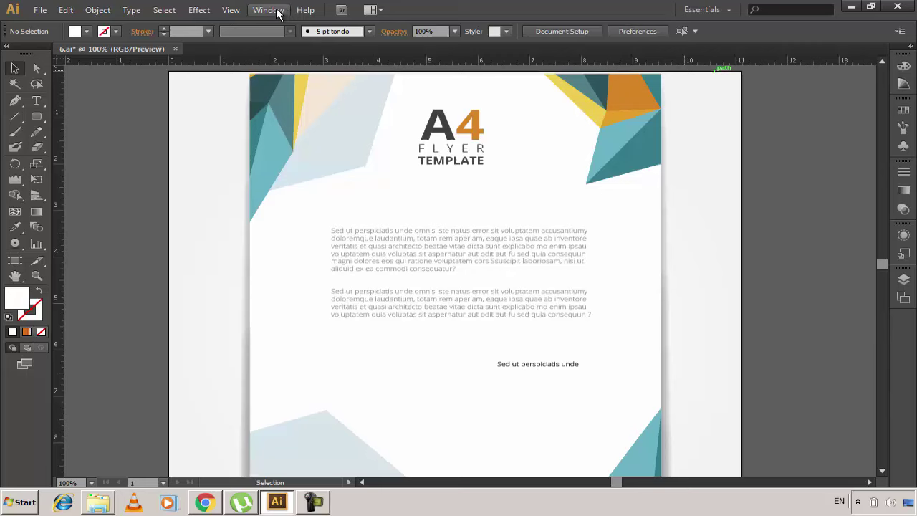
left_click(278, 13)
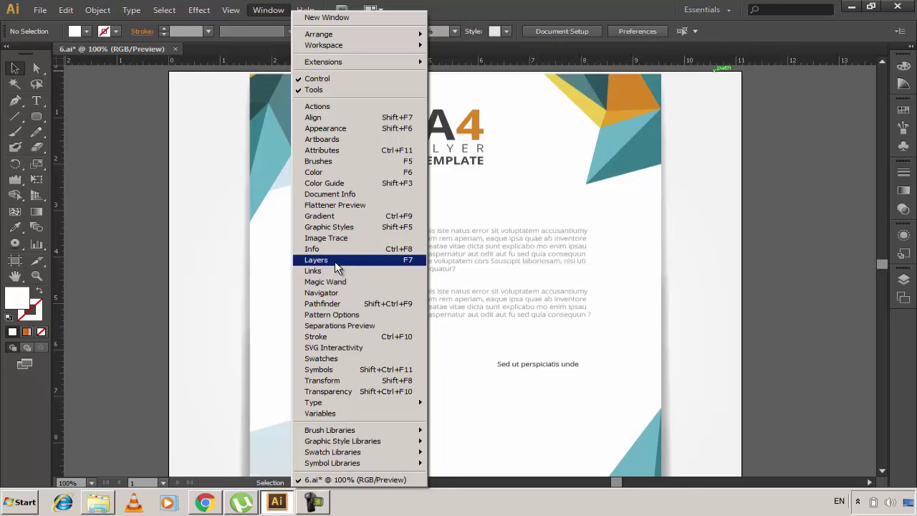
left_click(335, 261)
left_click(756, 186)
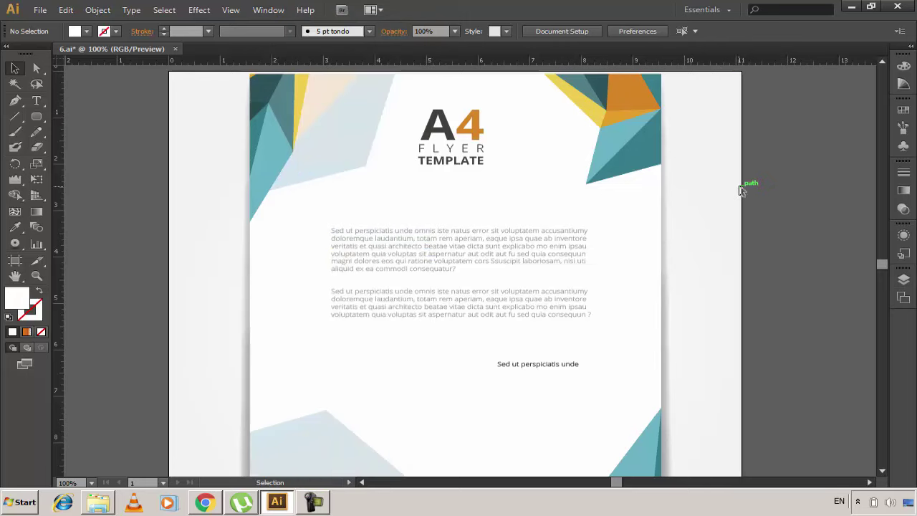
left_click(904, 277)
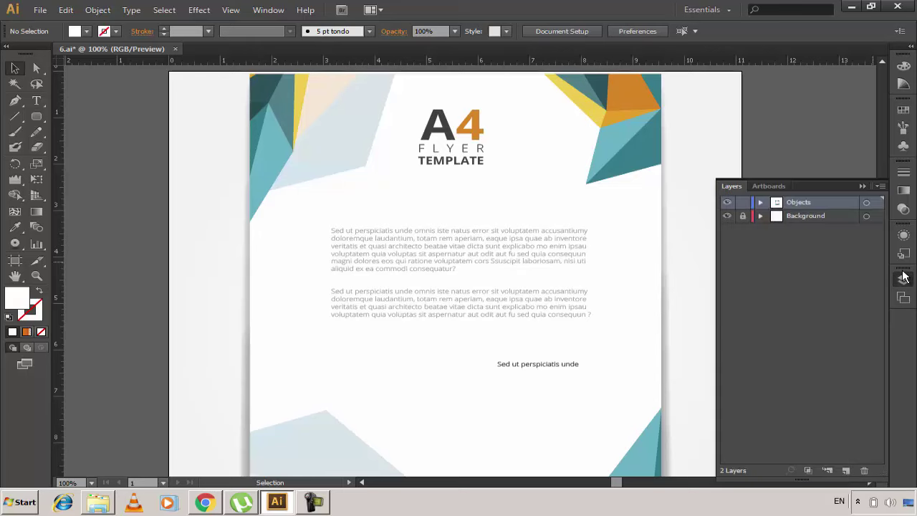
left_click(779, 188)
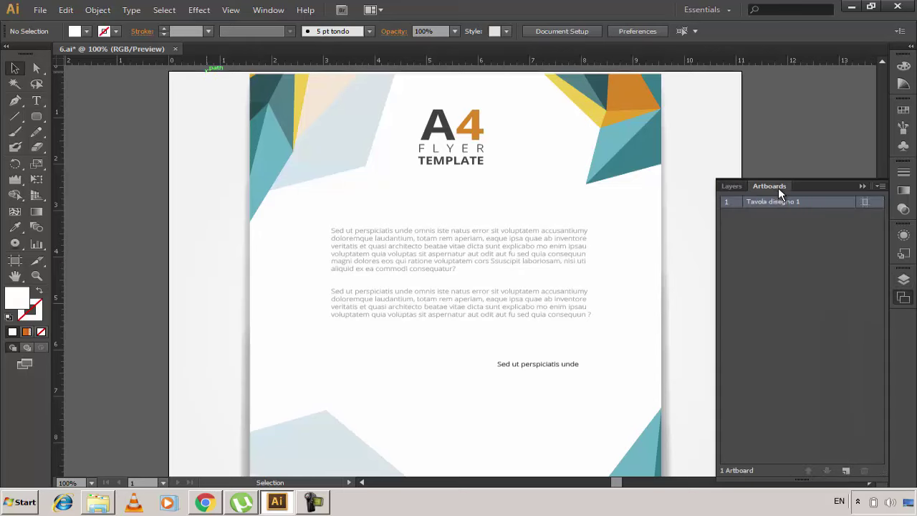
left_click(771, 187)
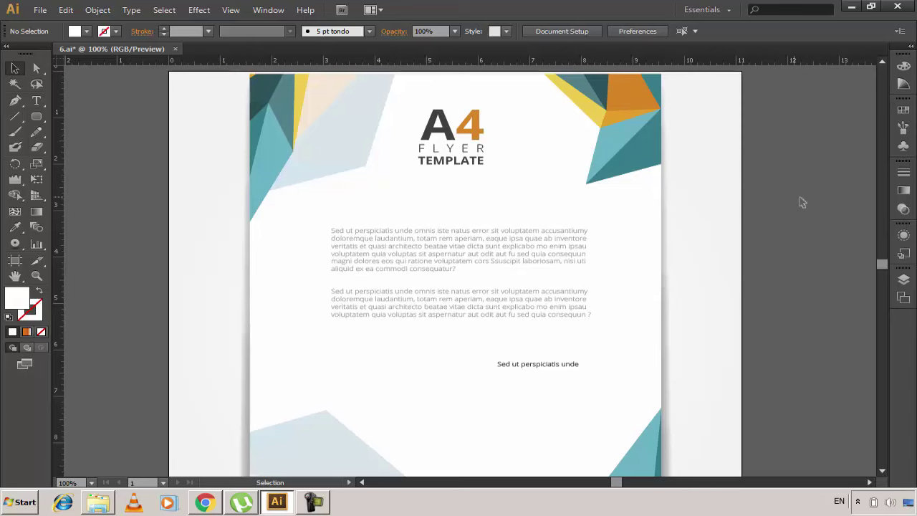
key("F7")
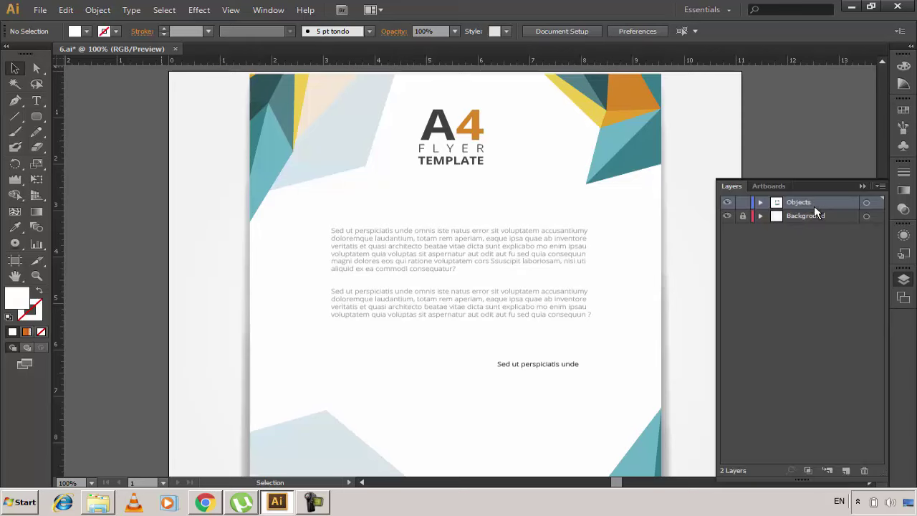
left_click(771, 188)
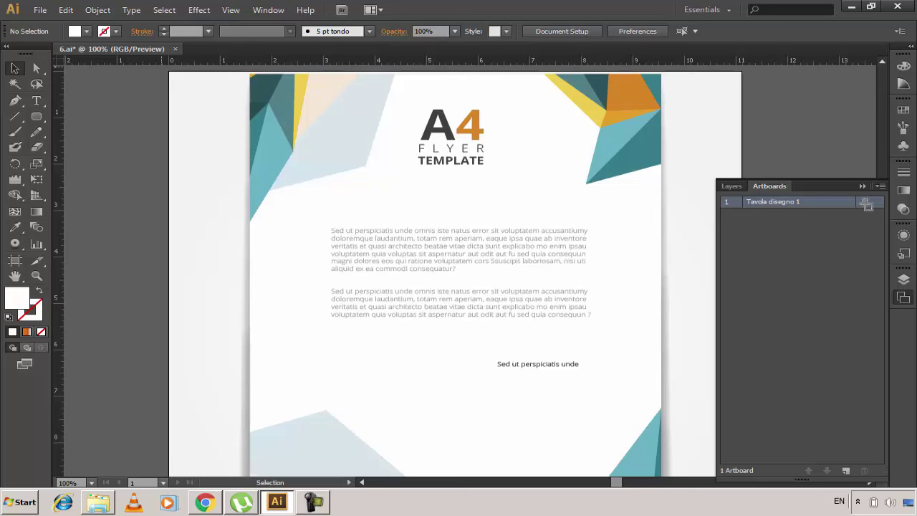
left_click(866, 203)
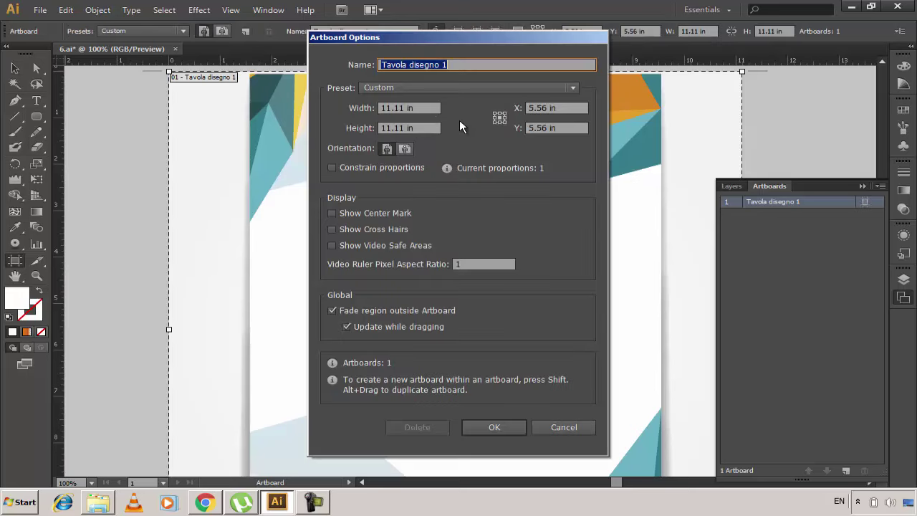
Step: Set Tavola disegno 1's height to 15 in, keeping its 11.11 in width
left_click(432, 109)
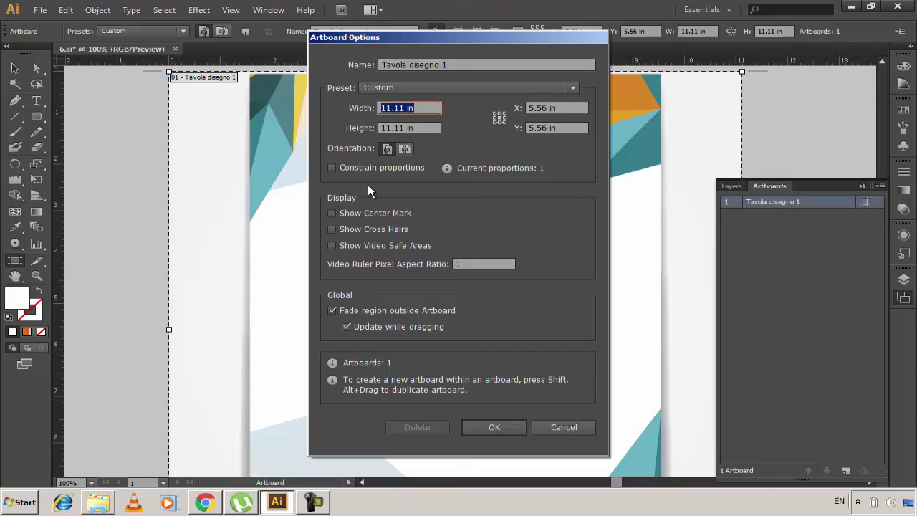
left_click(402, 128)
type("15")
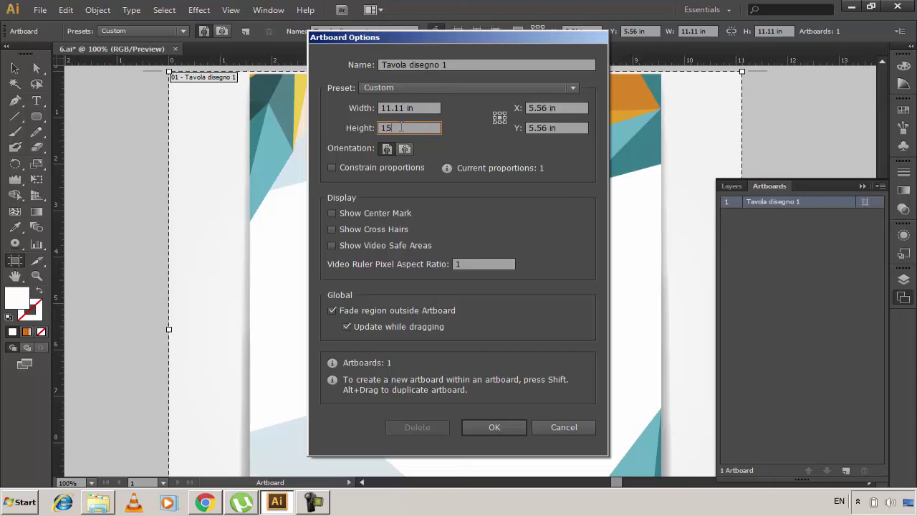
left_click(509, 429)
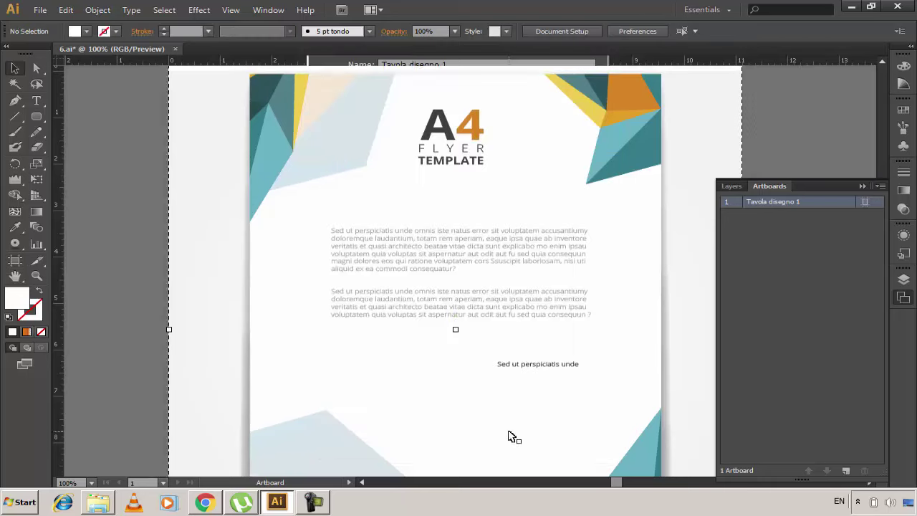
Step: Fit the artboard, expand and hide the Background layer, and zoom in on the flyer
key("ctrl+0")
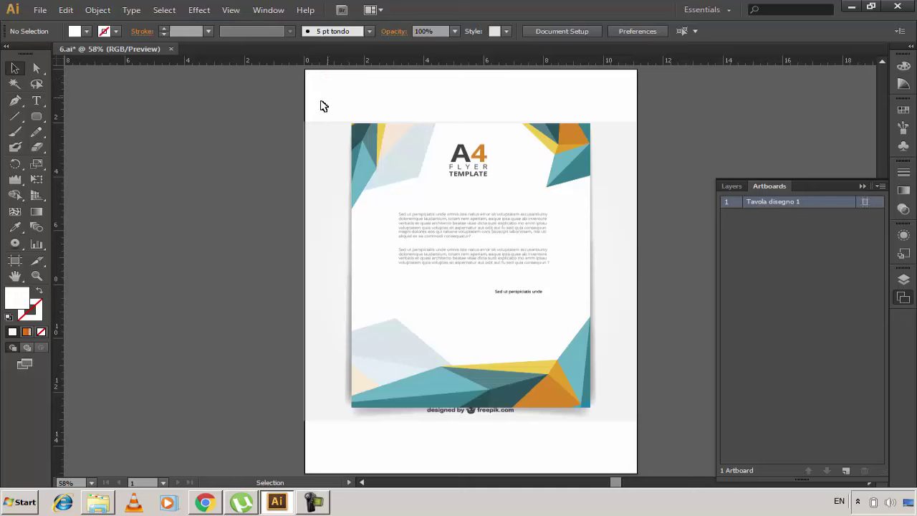
left_click(733, 188)
left_click(761, 216)
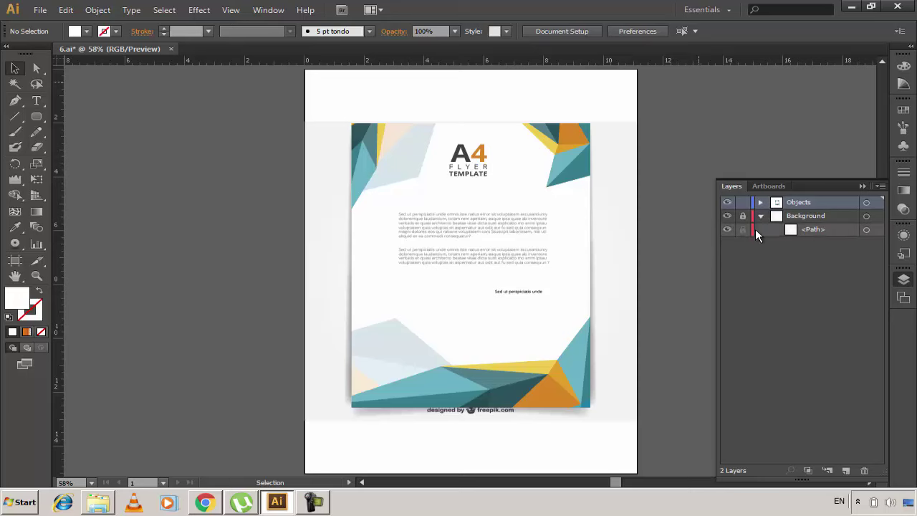
left_click(727, 217)
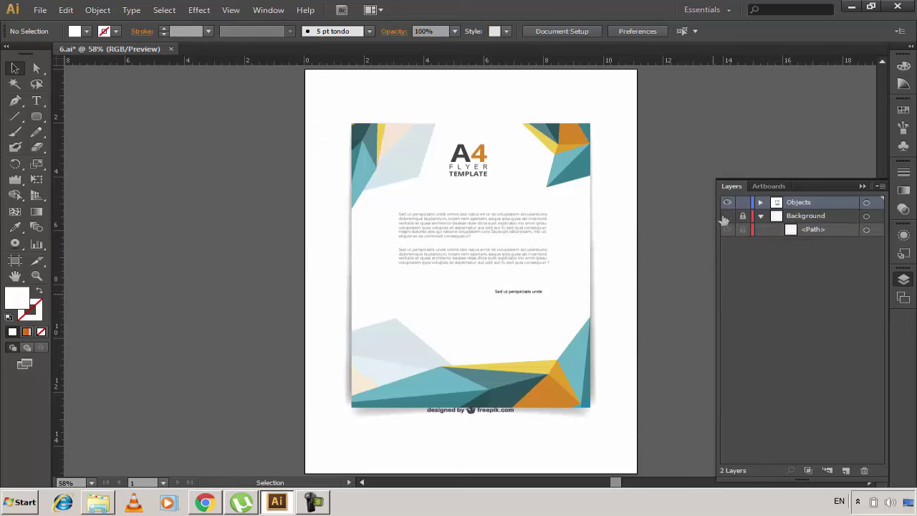
key("z")
left_click_drag(335, 115, 614, 442)
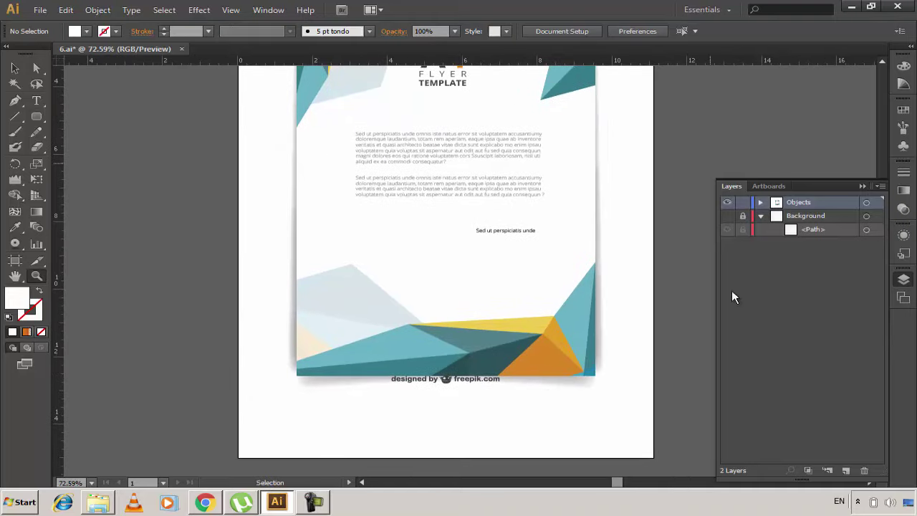
Step: Compare the flyer with Background toggled, unlock it, and delete the Background layer
left_click(728, 216)
left_click(729, 216)
left_click(729, 216)
left_click(743, 216)
left_click(743, 216)
left_click(829, 215)
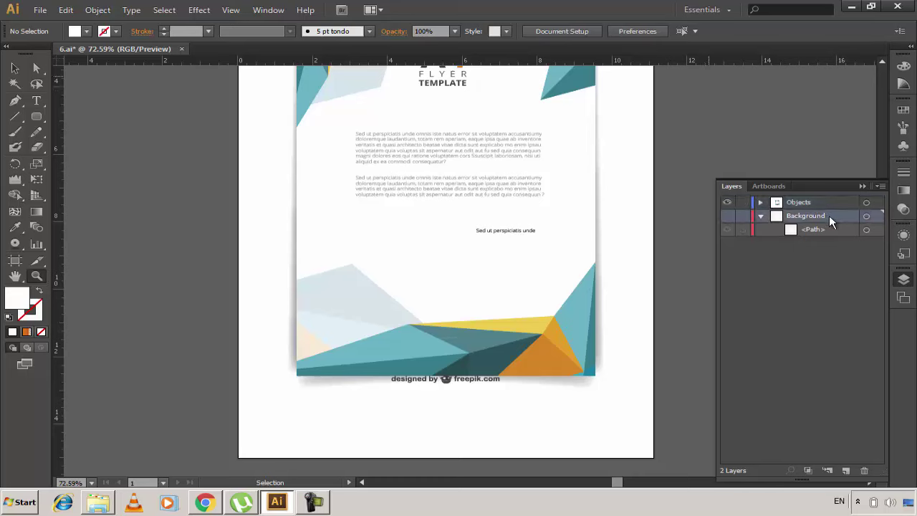
left_click_drag(837, 214, 862, 472)
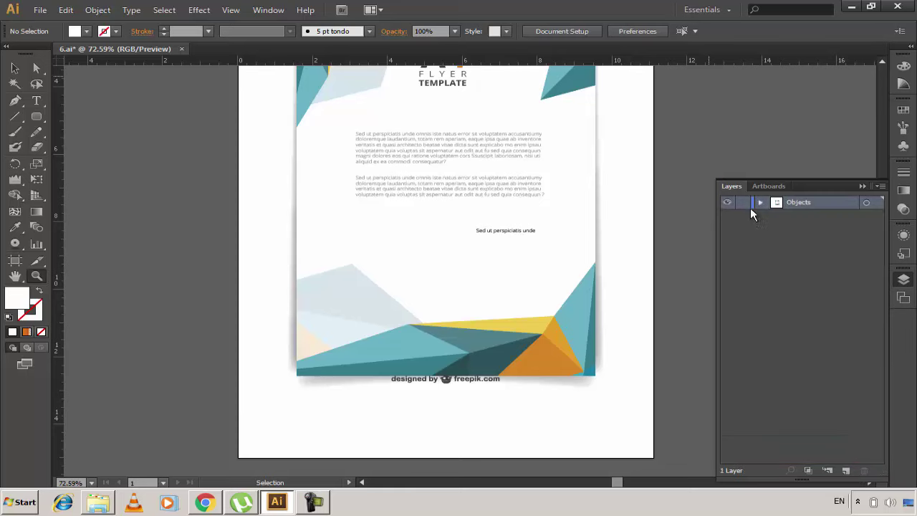
Step: Delete the 'designed by freepik.com' credit below the flyer and pan back up to the top
left_click(13, 70)
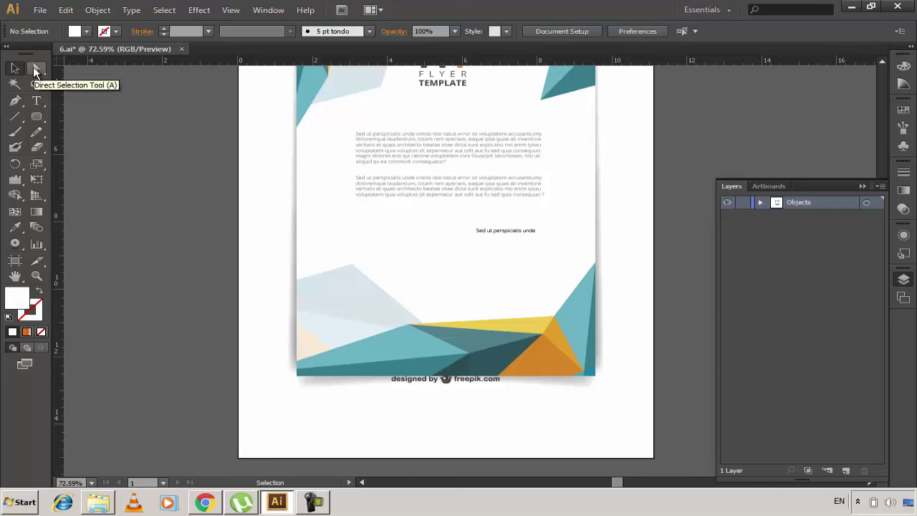
left_click(33, 66)
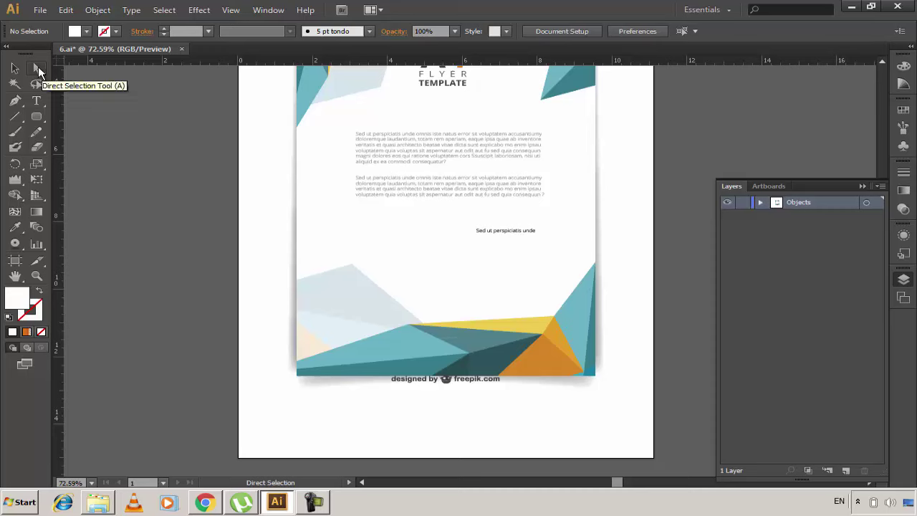
mouse_move(475, 387)
left_mouse_down()
mouse_move(412, 387)
mouse_move(447, 384)
left_mouse_up()
left_click(15, 68)
left_click(487, 381)
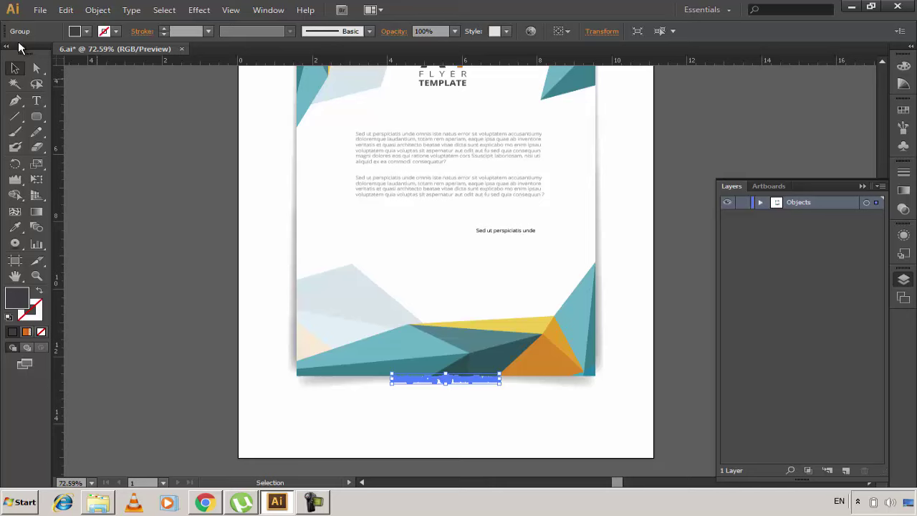
key("Delete")
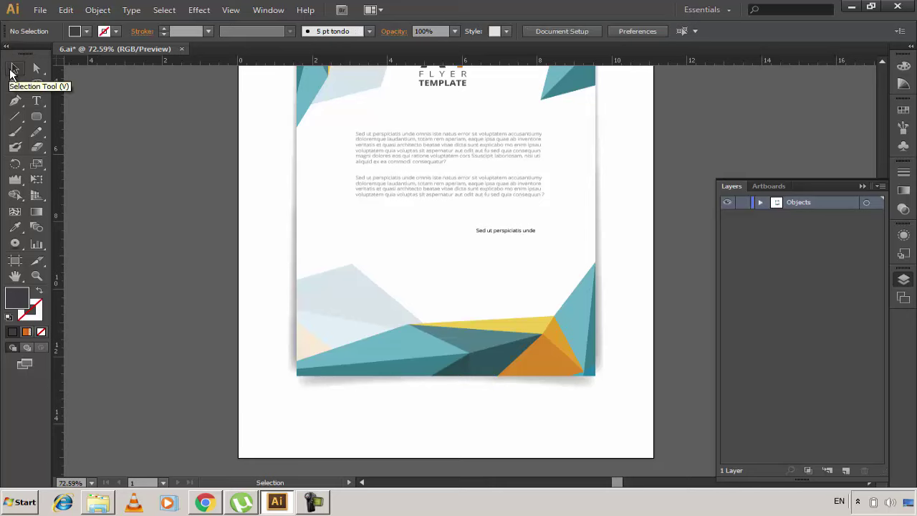
left_click_drag(365, 246, 377, 303)
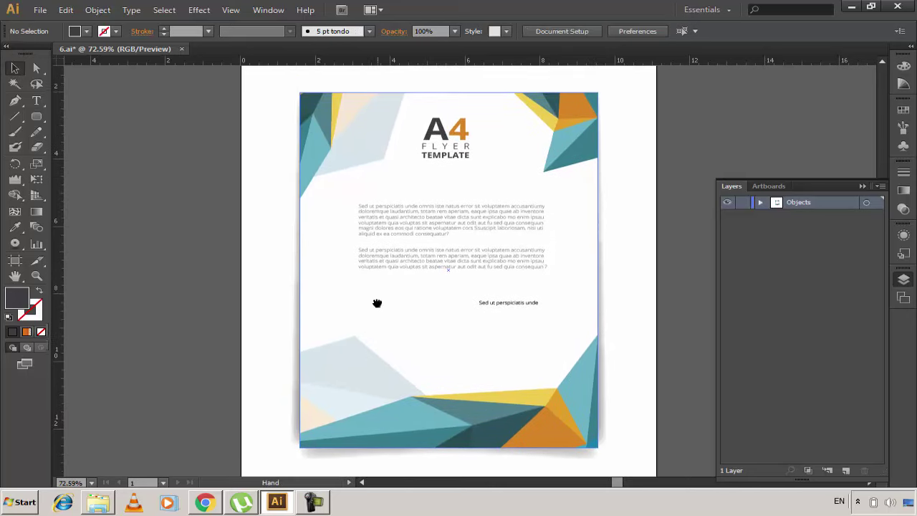
Step: Zoom in on the top of the flyer and centre the A4 FLYER TEMPLATE heading
left_click(543, 162)
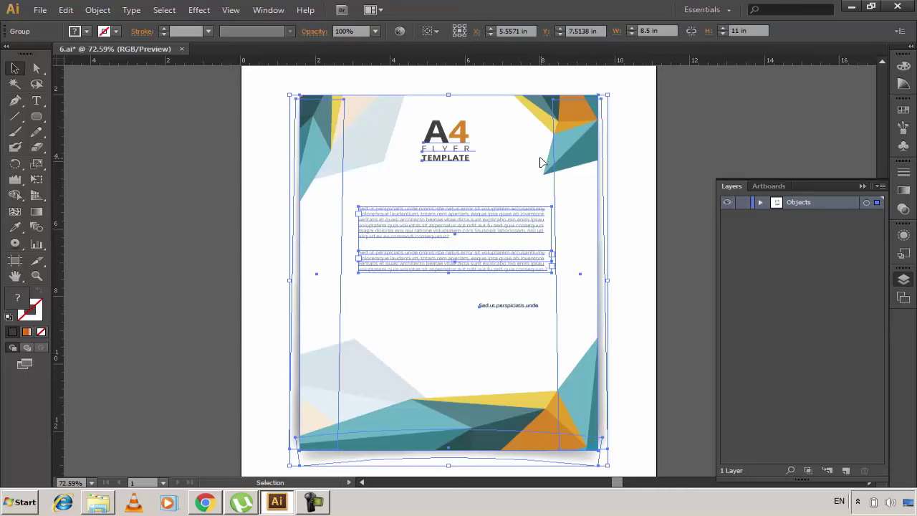
left_click(276, 173)
key("z")
mouse_move(292, 88)
left_mouse_down()
mouse_move(391, 307)
mouse_move(615, 467)
left_mouse_up()
left_click_drag(257, 88, 618, 198)
scroll(531, 199, "down", 2)
scroll(528, 167, "down", 1)
left_click_drag(520, 189, 520, 223)
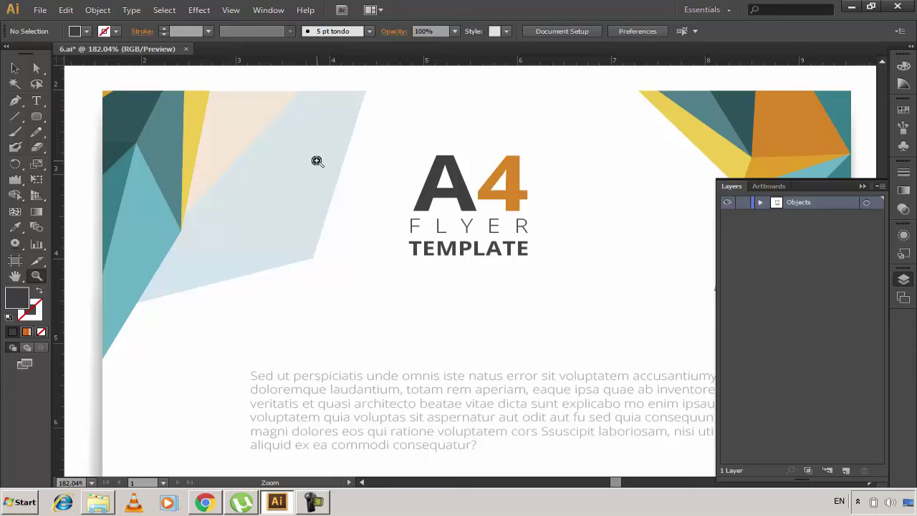
Step: Zoom closely on the A4 title and select the A4 text inside its group
left_click(14, 68)
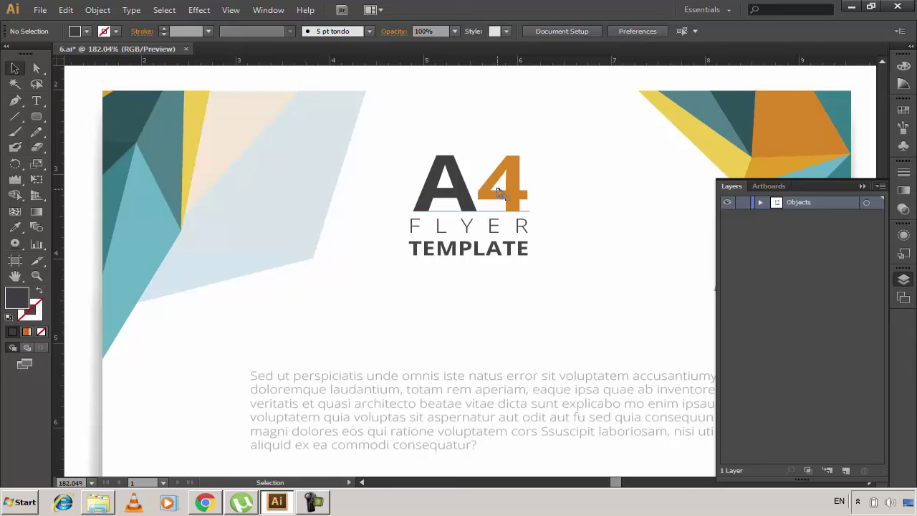
key("ctrl+a")
key("z")
mouse_move(388, 148)
left_mouse_down()
mouse_move(420, 213)
mouse_move(515, 272)
left_mouse_up()
mouse_move(549, 246)
left_mouse_down()
mouse_move(386, 305)
mouse_move(409, 375)
left_mouse_up()
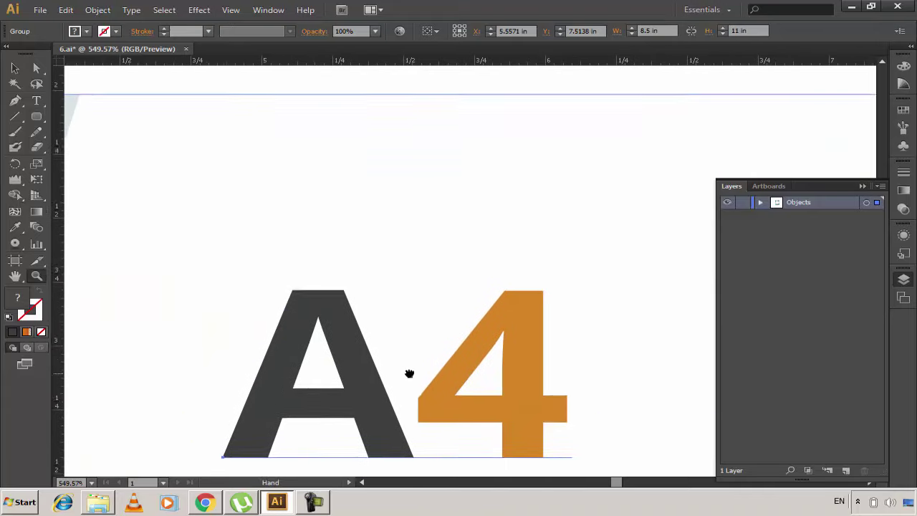
left_click(14, 68)
left_click(265, 99)
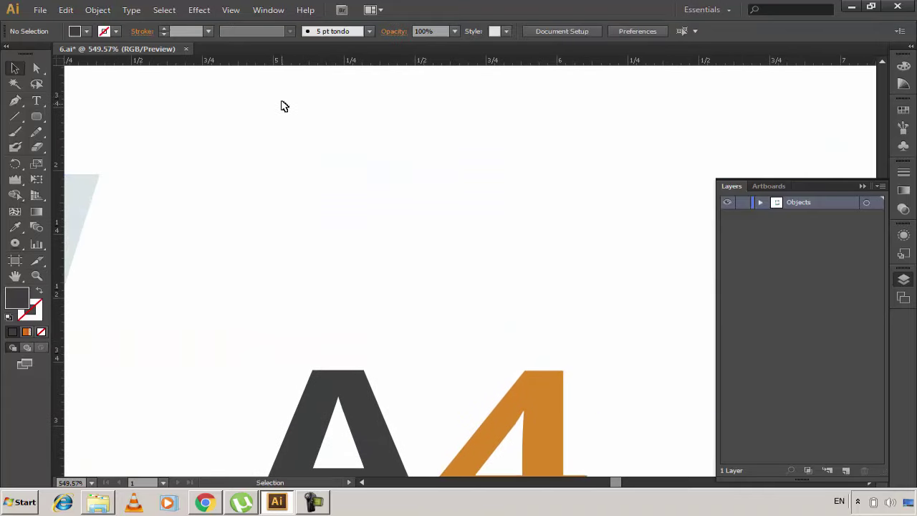
scroll(255, 188, "down", 2)
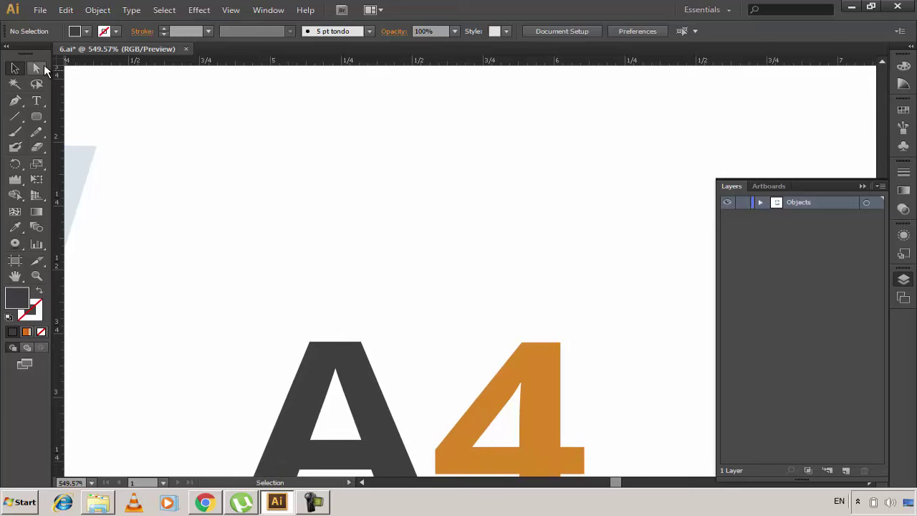
left_click(44, 66)
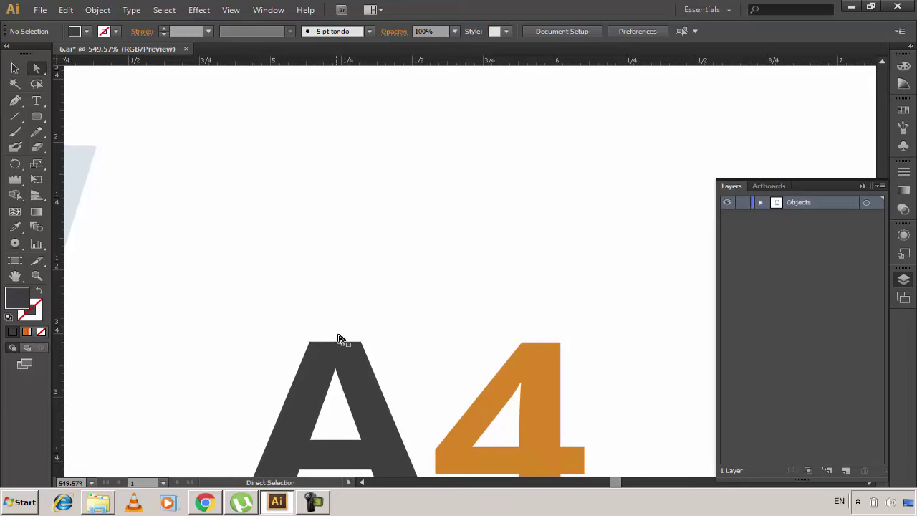
left_click(352, 368)
scroll(386, 374, "down", 5)
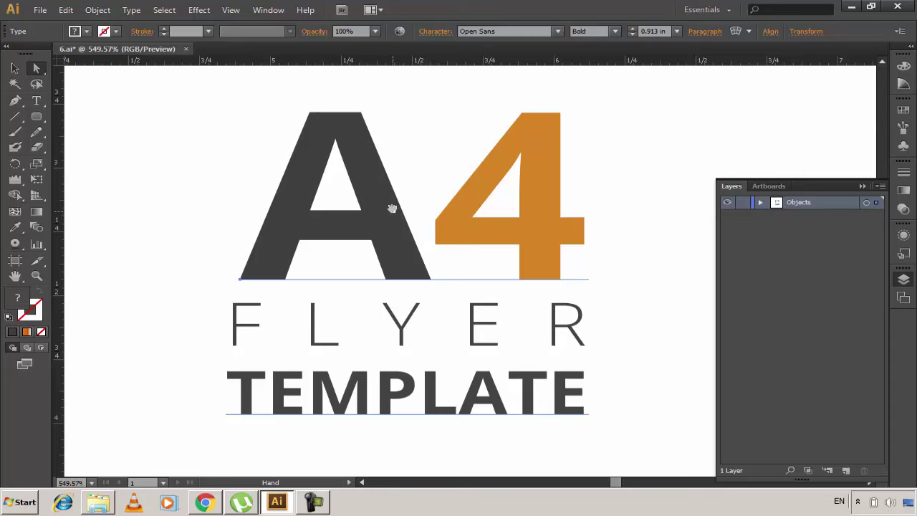
Step: Turn the A4 text into outlines with Create Outlines and zoom closely on the letter A
right_click(386, 147)
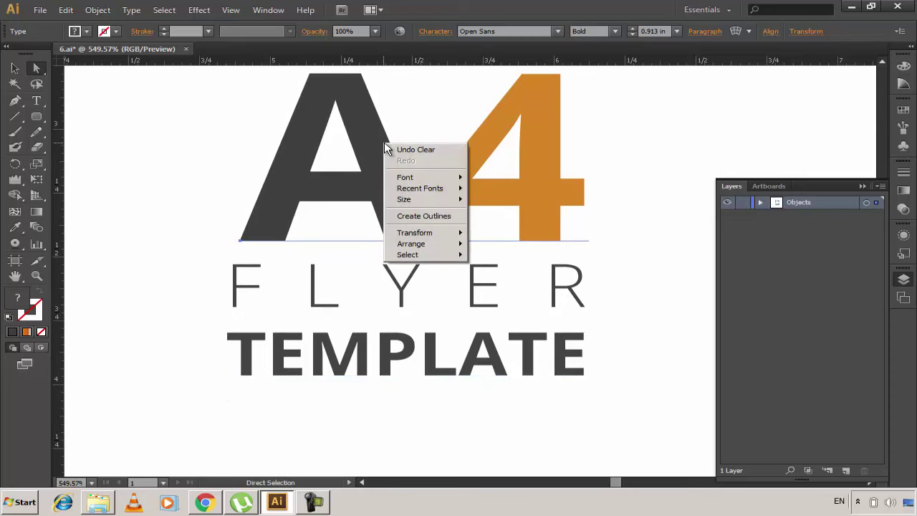
left_click(408, 217)
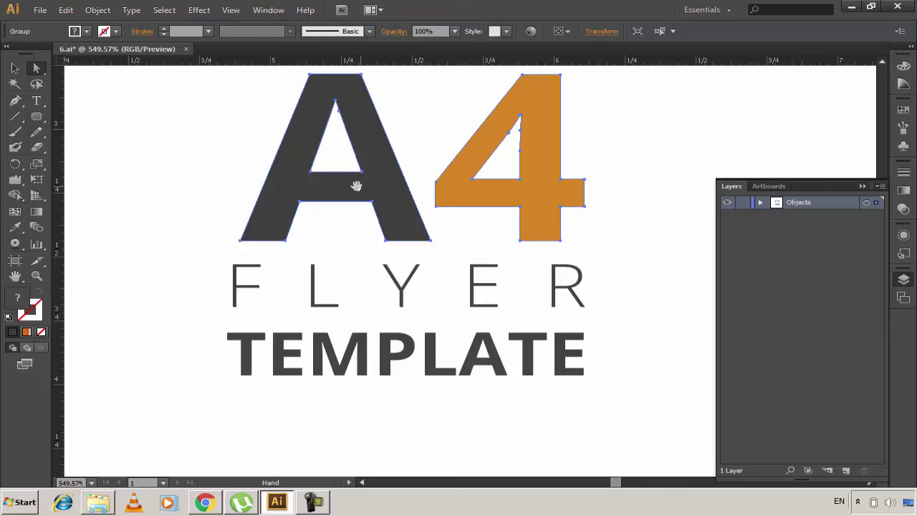
left_click_drag(357, 189, 360, 234)
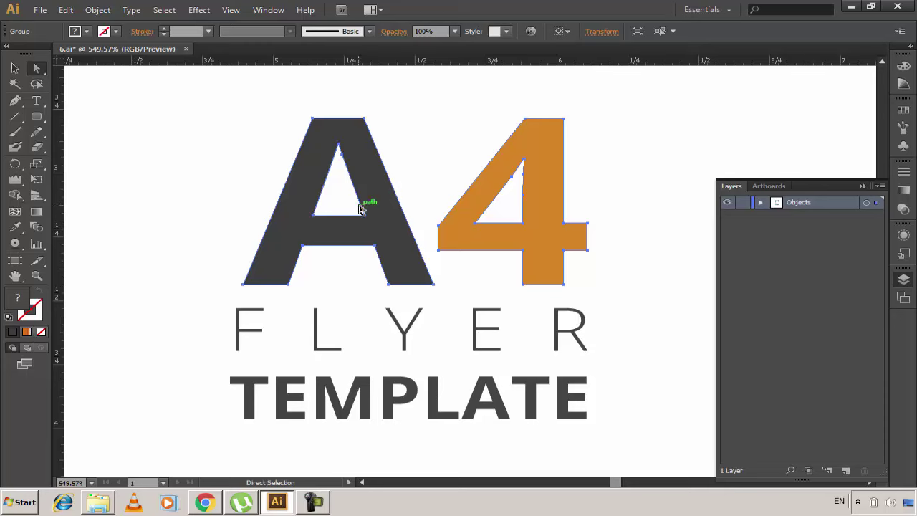
right_click(374, 194)
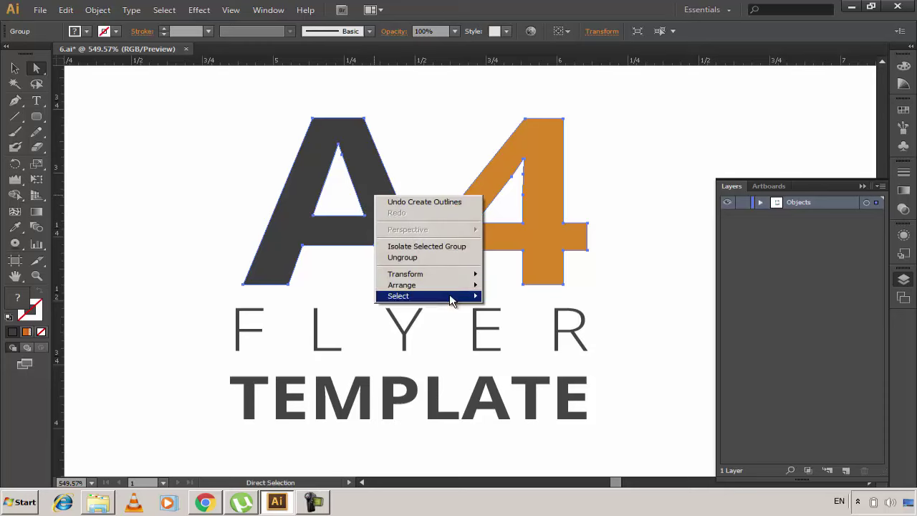
left_click(344, 231)
key("z")
left_click_drag(254, 127, 403, 258)
Step: Pull the top anchor of the A's inner triangle far right into a long spike across the 4
left_click_drag(422, 217, 347, 229)
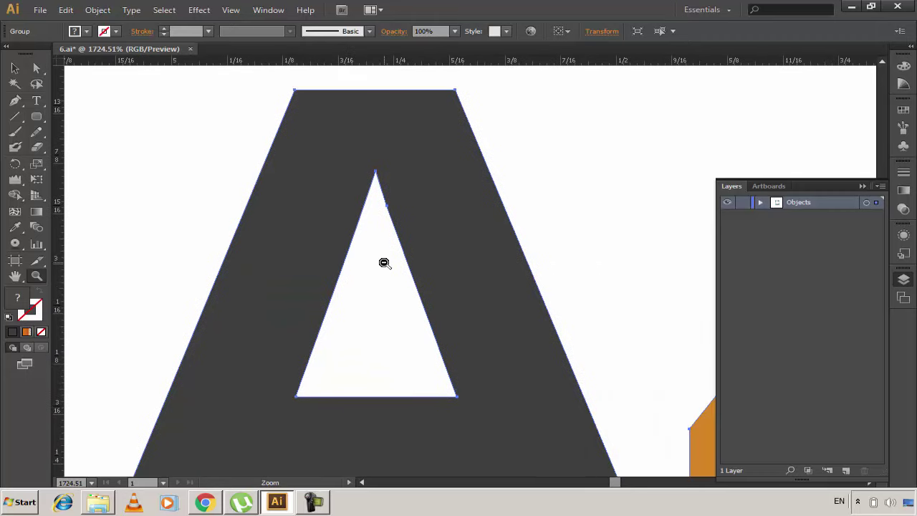
left_click(385, 262, "alt")
left_click_drag(391, 262, 221, 216)
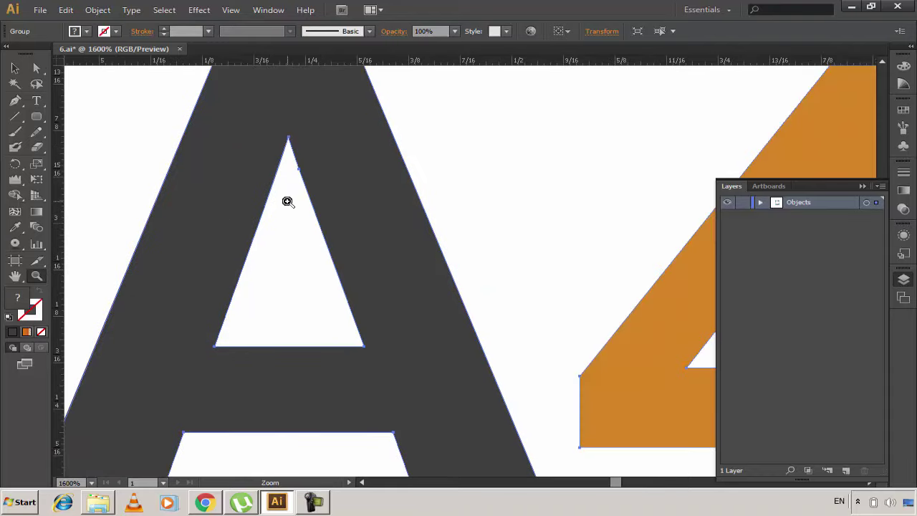
mouse_move(291, 217)
left_mouse_down()
mouse_move(349, 359)
mouse_move(331, 265)
left_mouse_up()
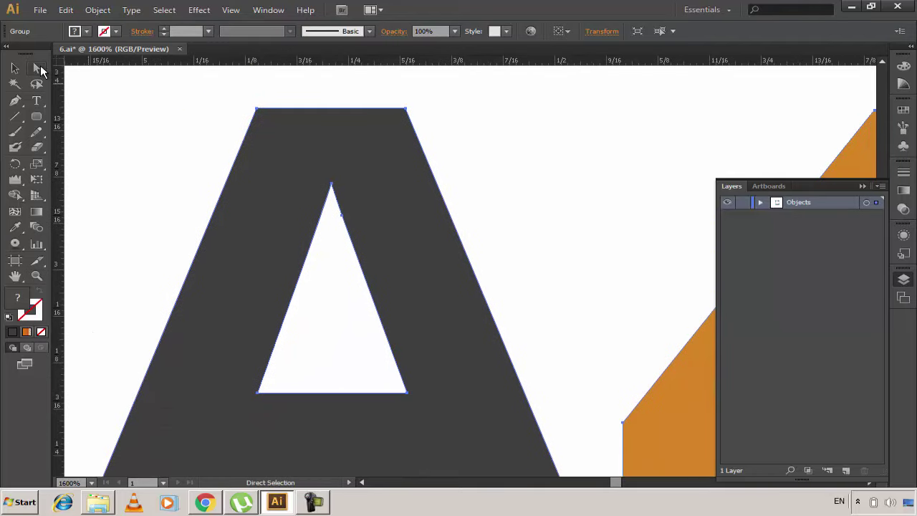
left_click(332, 185)
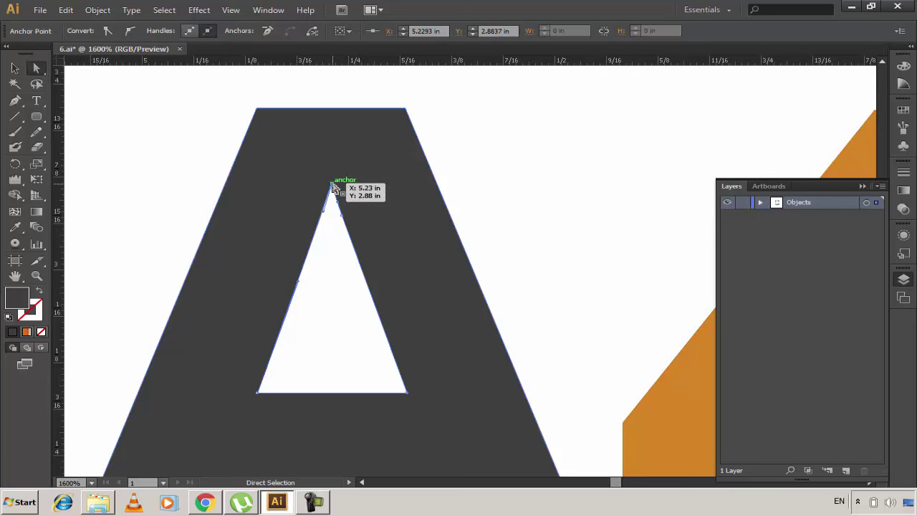
mouse_move(332, 185)
left_mouse_down()
mouse_move(509, 187)
mouse_move(671, 153)
left_mouse_up()
left_click_drag(602, 199, 290, 231)
mouse_move(363, 185)
left_mouse_down()
mouse_move(774, 219)
mouse_move(502, 220)
mouse_move(583, 201)
left_mouse_up()
mouse_move(473, 266)
left_mouse_down()
mouse_move(518, 186)
mouse_move(490, 323)
mouse_move(652, 229)
left_mouse_up()
Step: Drag the triangle's bottom-right corner up-left to curve the swoosh's base
left_click_drag(430, 248, 586, 248)
left_click_drag(311, 251, 342, 256)
left_click_drag(323, 295, 341, 307)
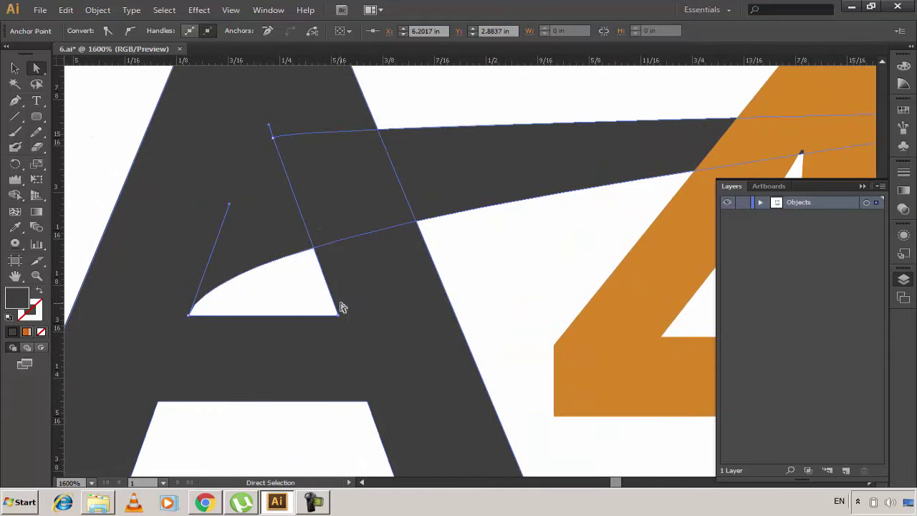
left_click(340, 316)
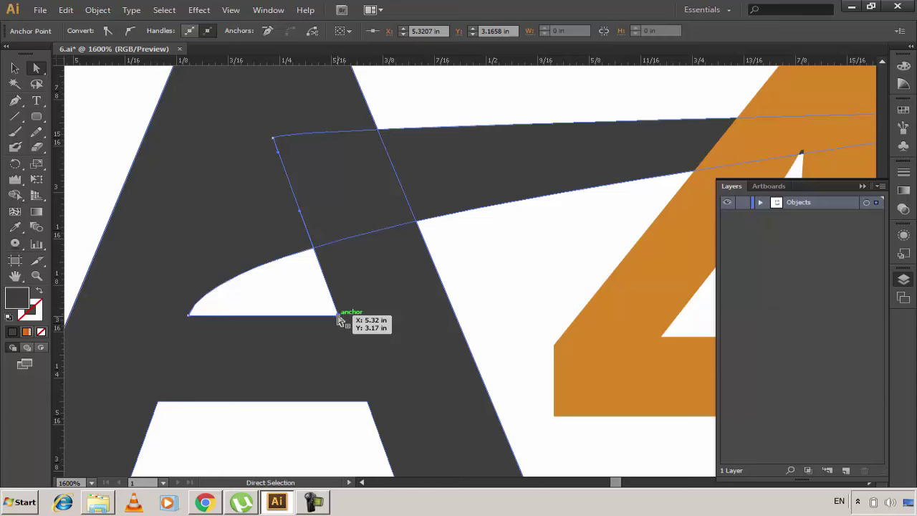
left_click_drag(337, 315, 192, 255)
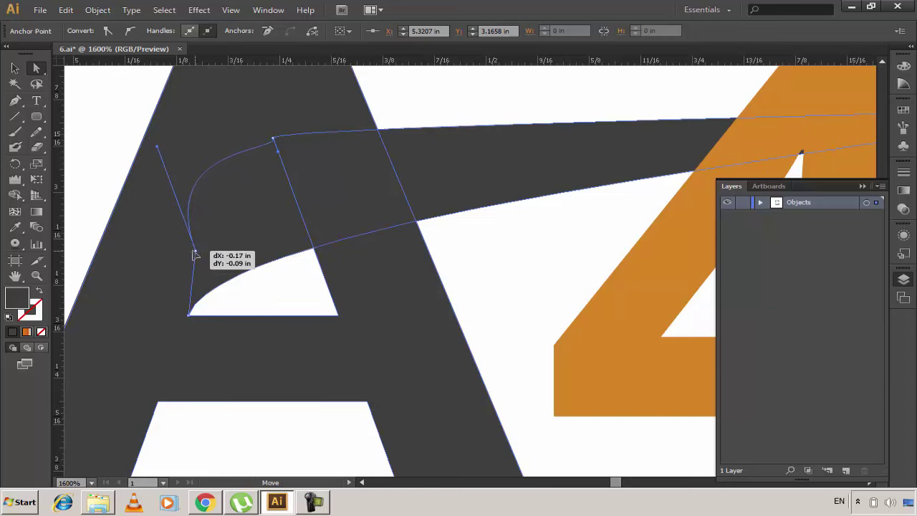
Step: Zoom out to the whole page, then zoom back in on the A4 logo
key("space")
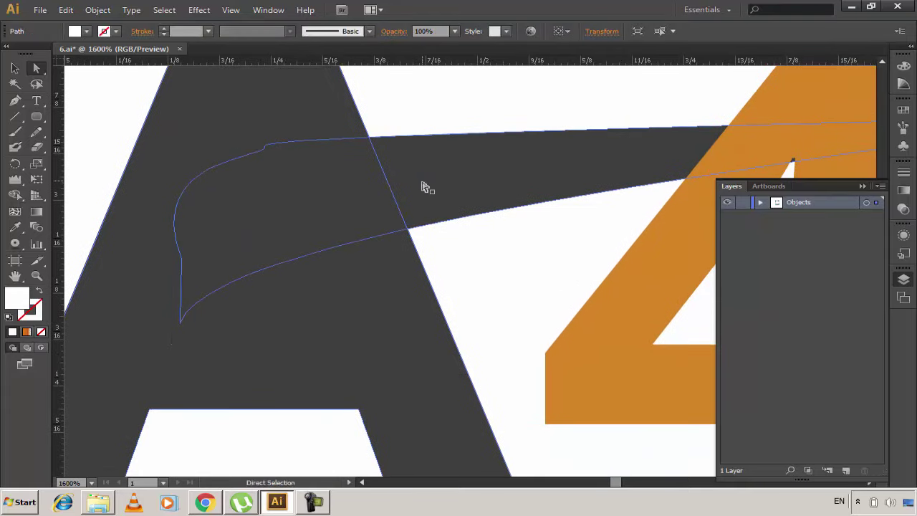
key("ctrl+0")
key("z")
left_click_drag(450, 133, 516, 209)
left_click_drag(267, 118, 322, 266)
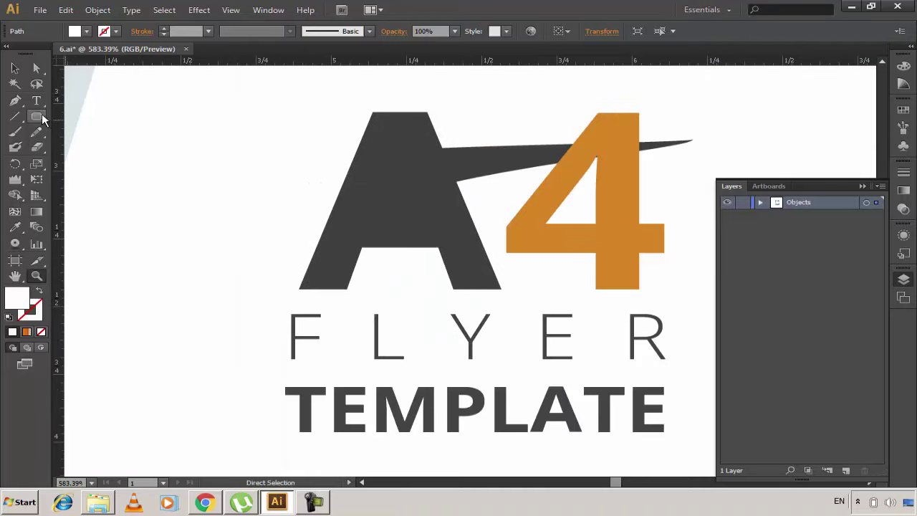
Step: Draw a small white circle inside the A, then enlarge and position it under the swoosh's start
left_click_drag(33, 113, 81, 143)
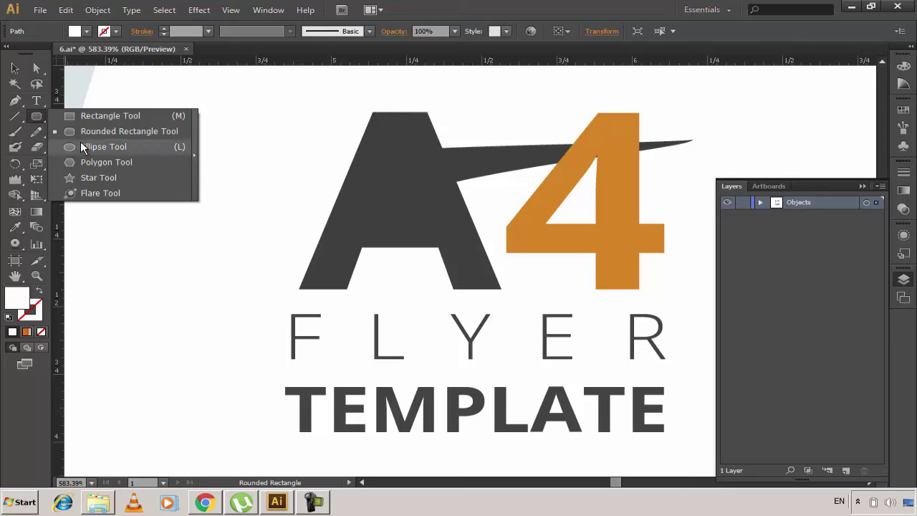
left_click(81, 146)
left_click_drag(387, 184, 432, 218)
left_click(39, 65)
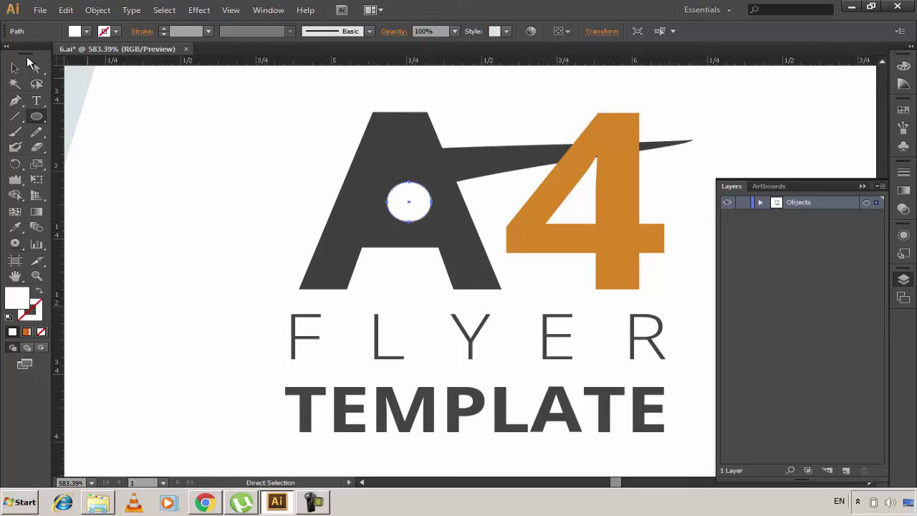
left_click_drag(419, 209, 411, 202)
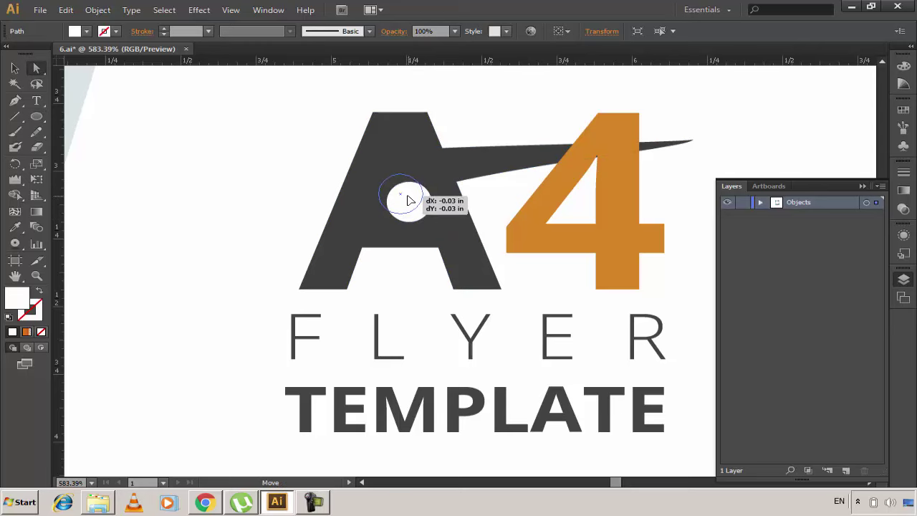
key("Right")
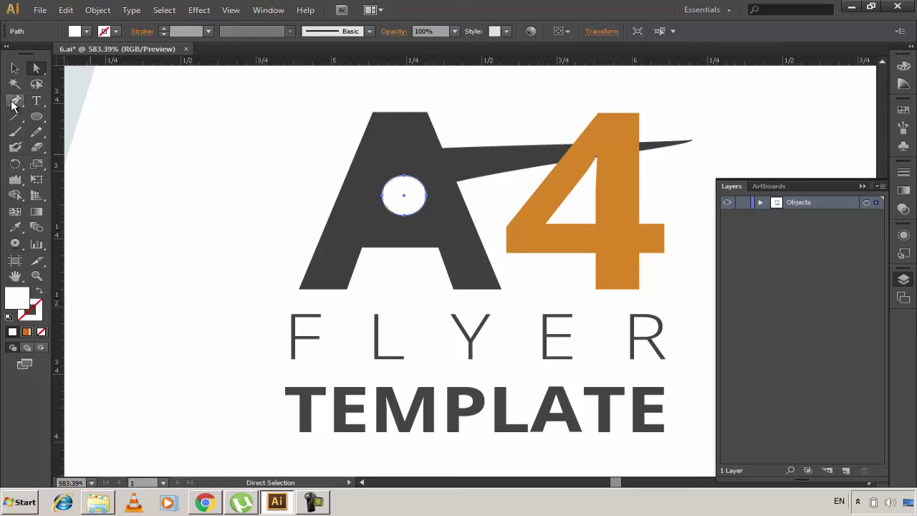
left_click(13, 69)
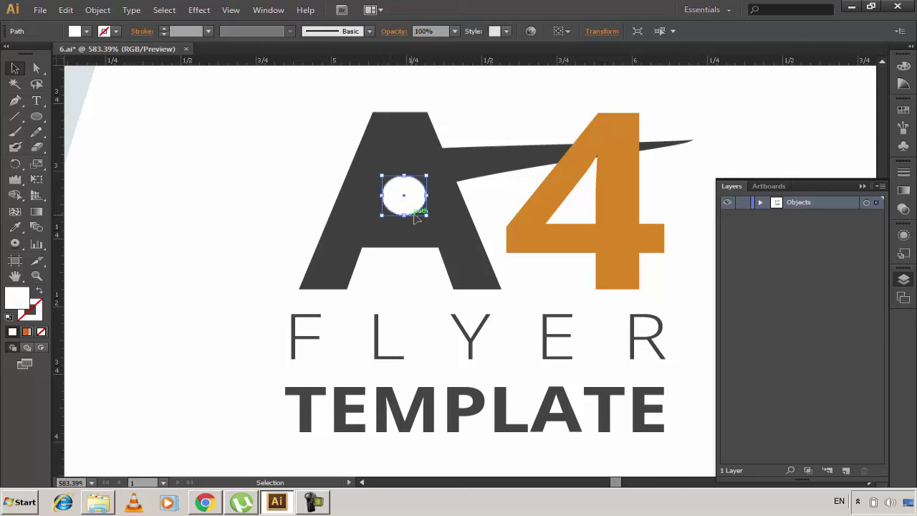
left_click_drag(426, 216, 435, 225)
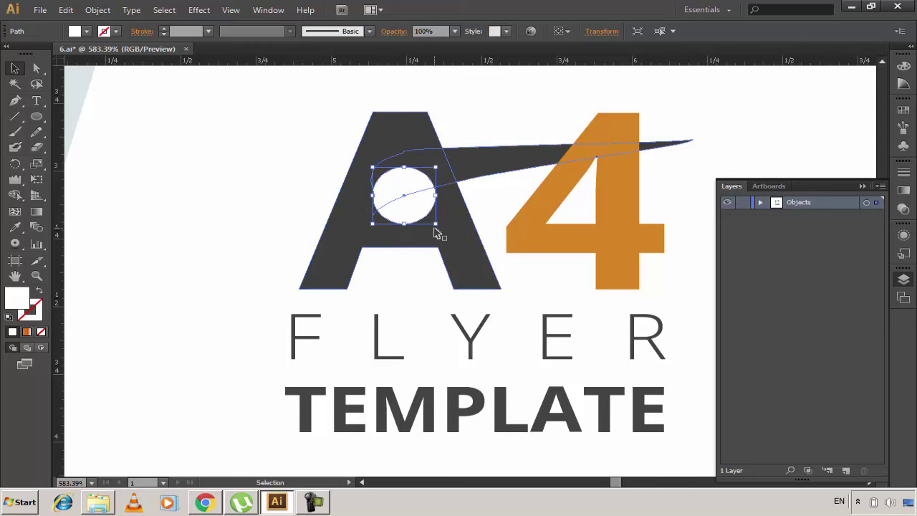
left_click_drag(412, 207, 427, 222)
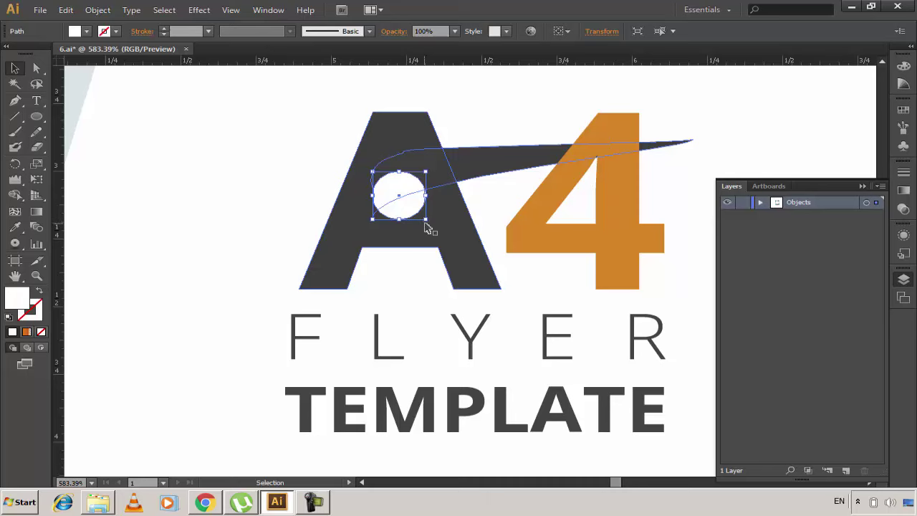
key("ctrl+a")
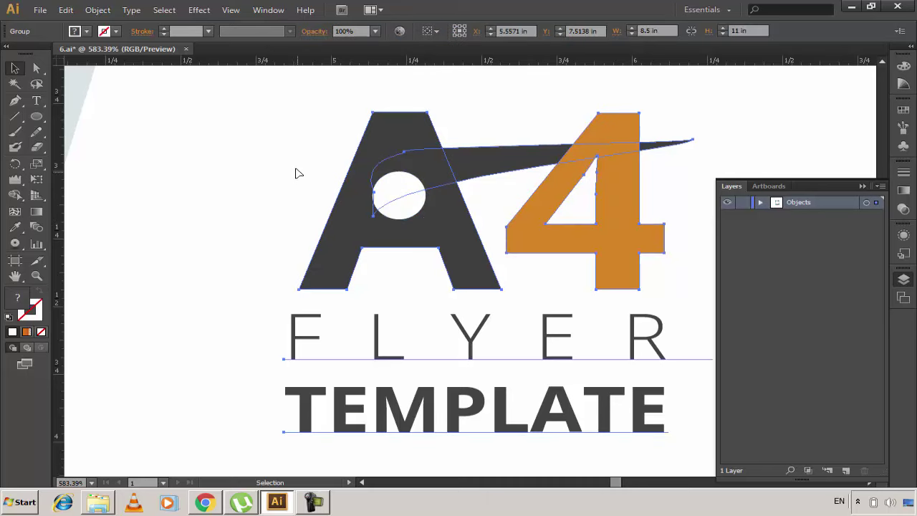
key("z")
key("ctrl+0")
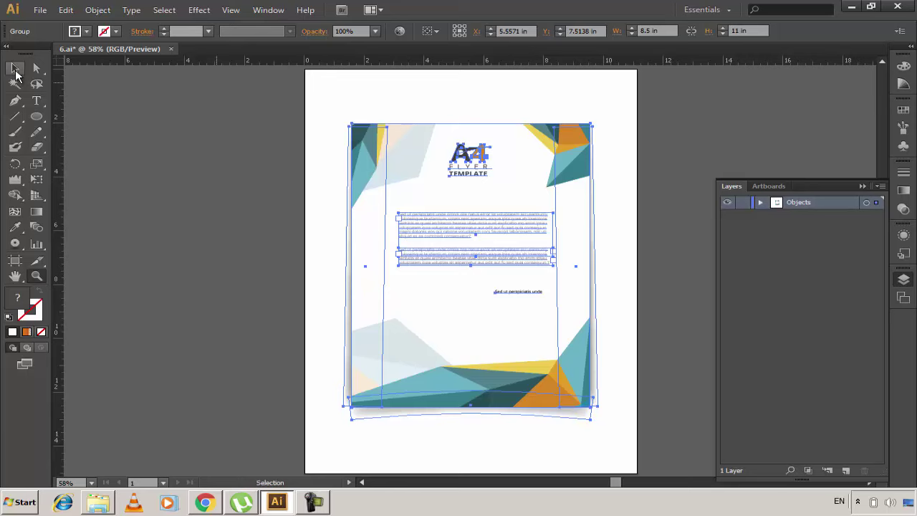
key("ctrl+shift+a")
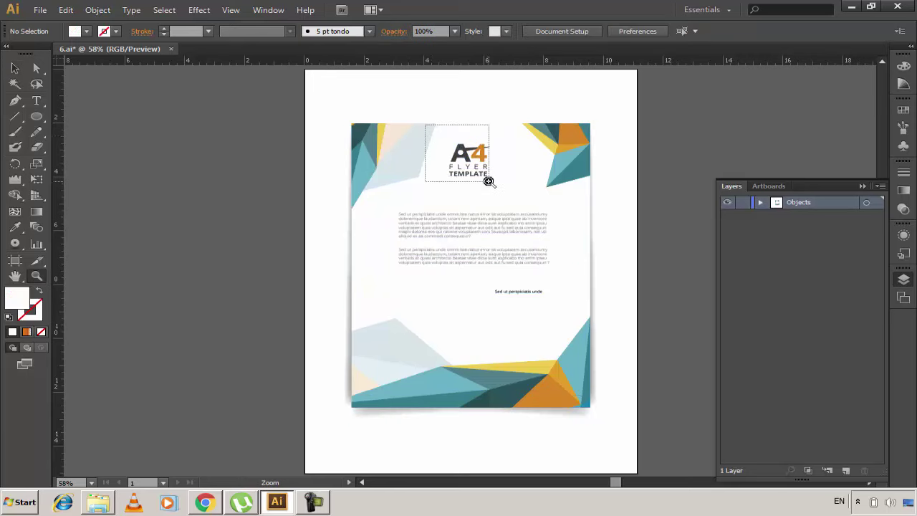
left_click_drag(429, 131, 507, 183)
mouse_move(530, 358)
left_mouse_down()
mouse_move(410, 337)
mouse_move(419, 284)
left_mouse_up()
left_click(14, 67)
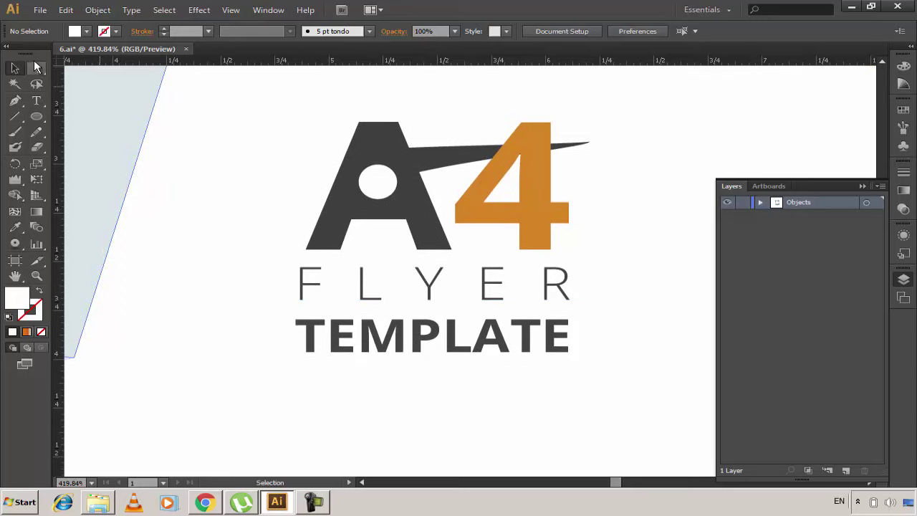
left_click(361, 282)
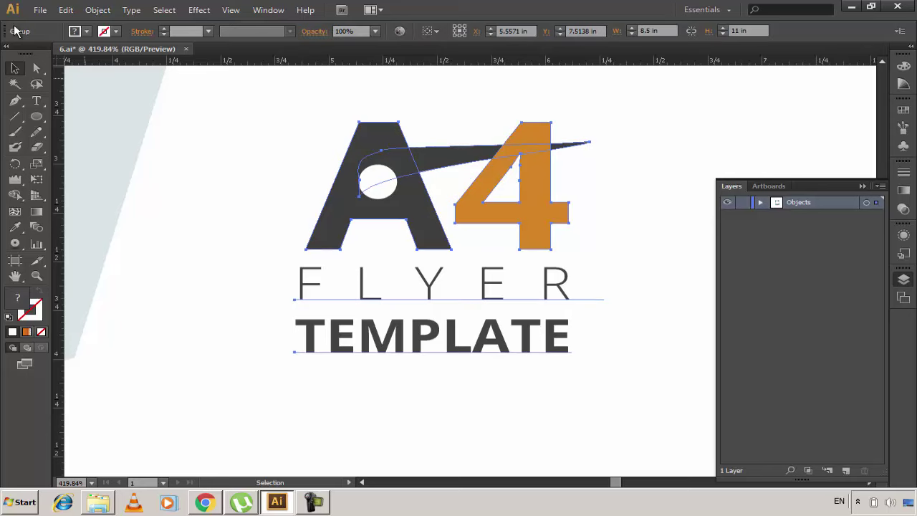
left_click(36, 66)
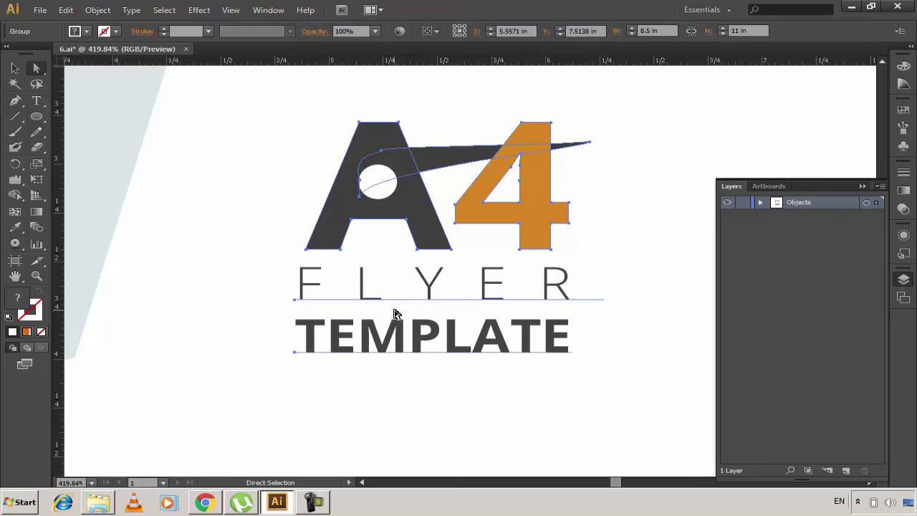
left_click_drag(334, 303, 337, 373)
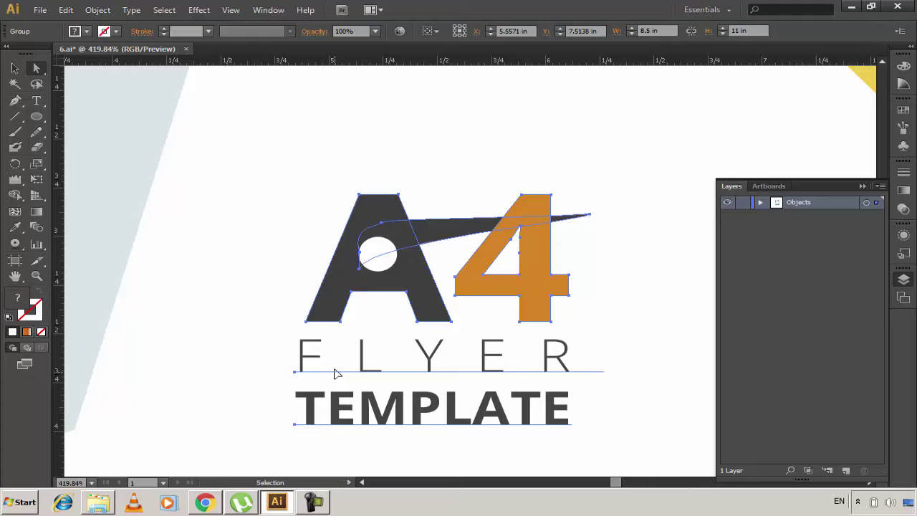
key("ctrl+0")
left_click(307, 137)
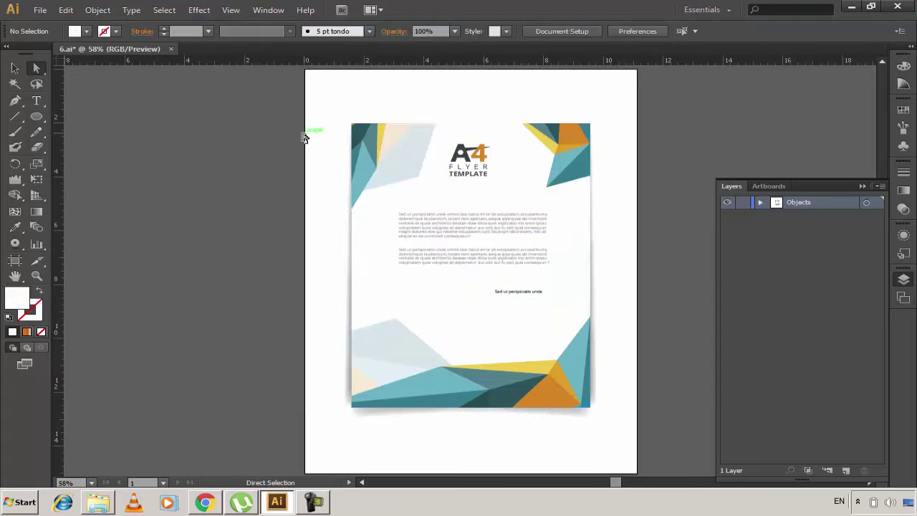
Step: Change the word FLYER to 'A 4 company' and zoom in on the top of the flyer
double_click(484, 169)
double_click(480, 166)
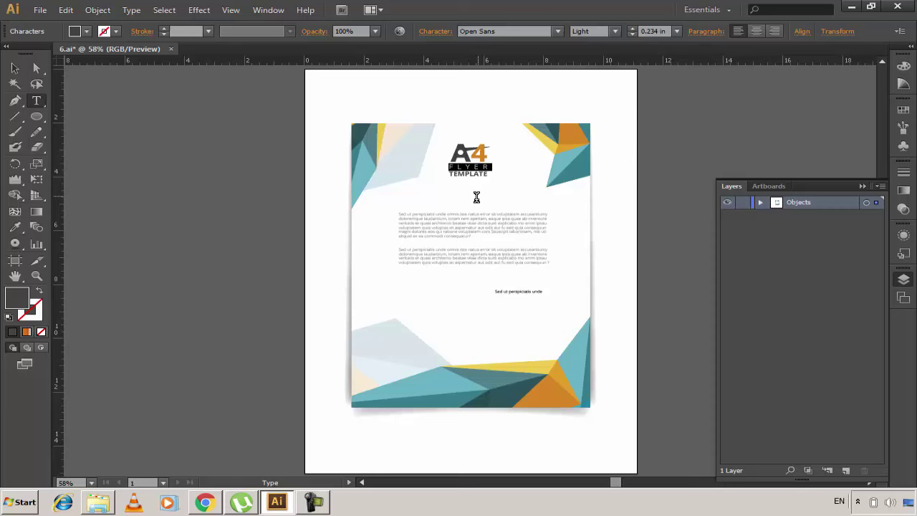
type("F")
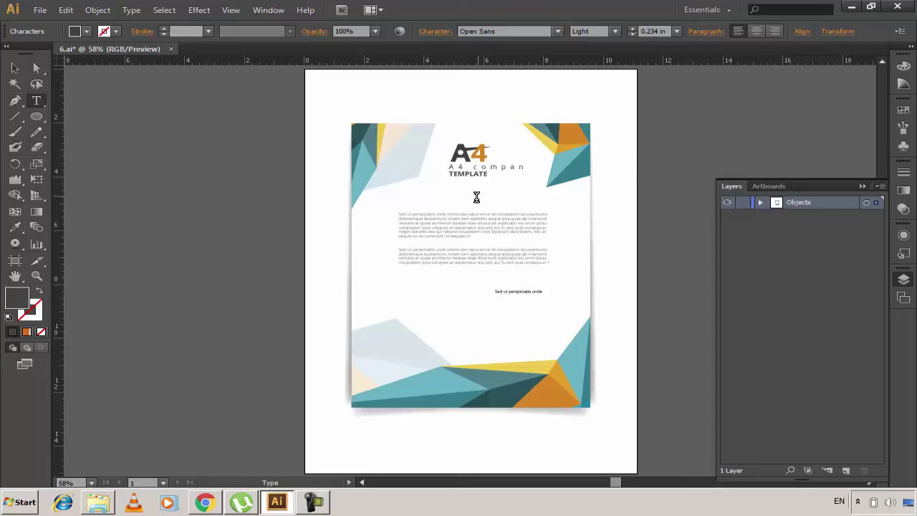
key("ctrl+a")
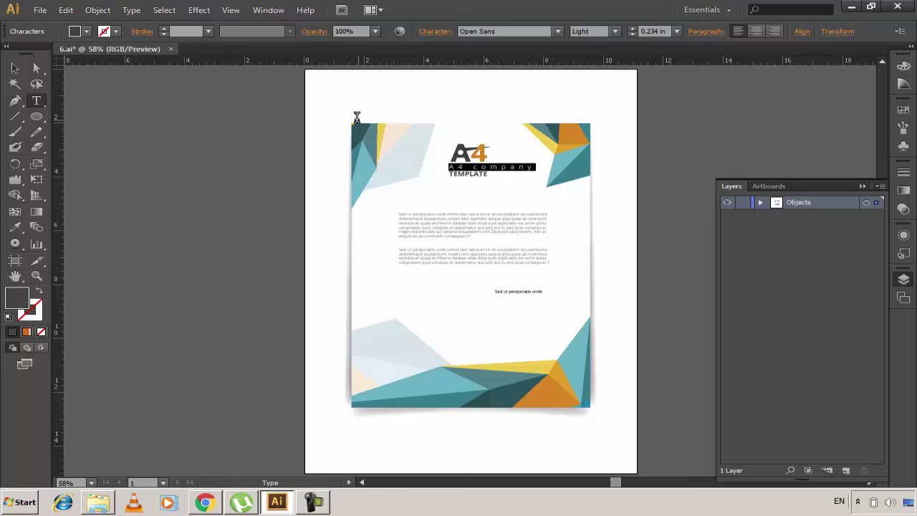
left_click(341, 108, "ctrl")
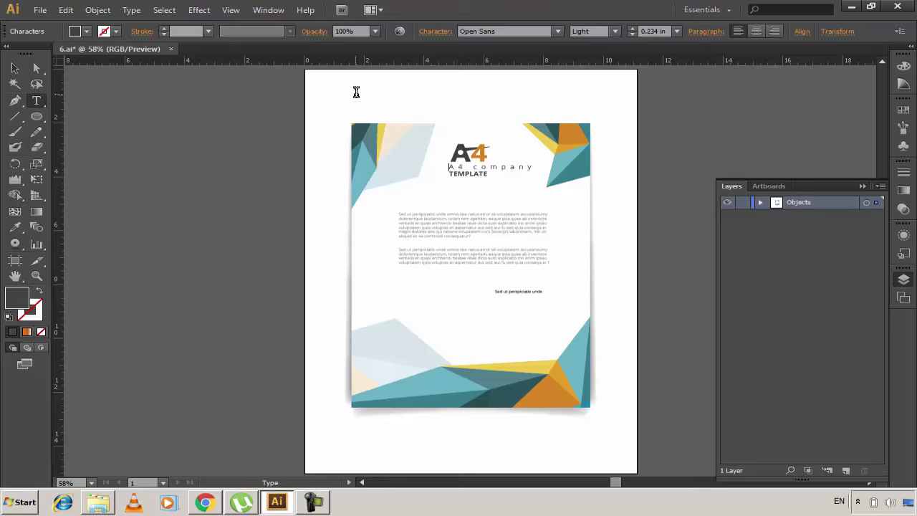
type("z")
key("Escape")
left_click(381, 96)
key("z")
left_click_drag(312, 91, 707, 238)
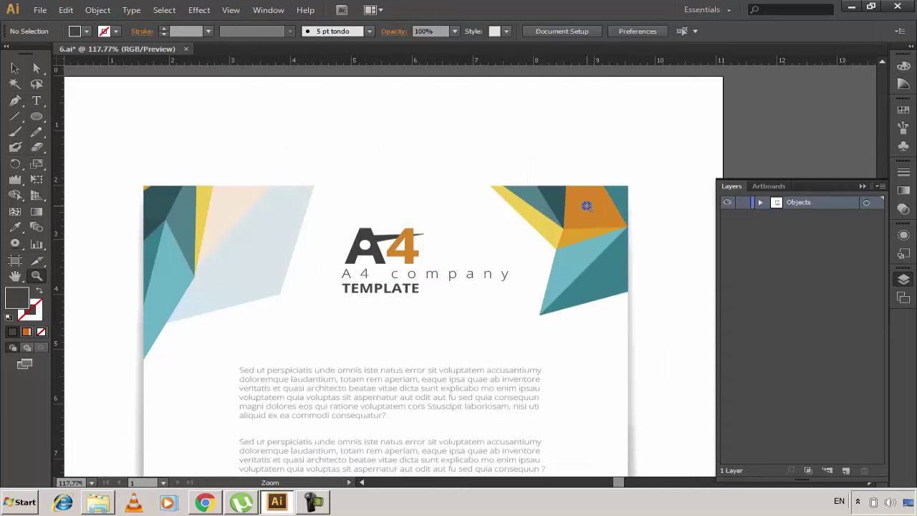
Step: Select the 'A 4 company' line and raise its tracking step by step through 75, 100, 200 to 300
left_click(38, 70)
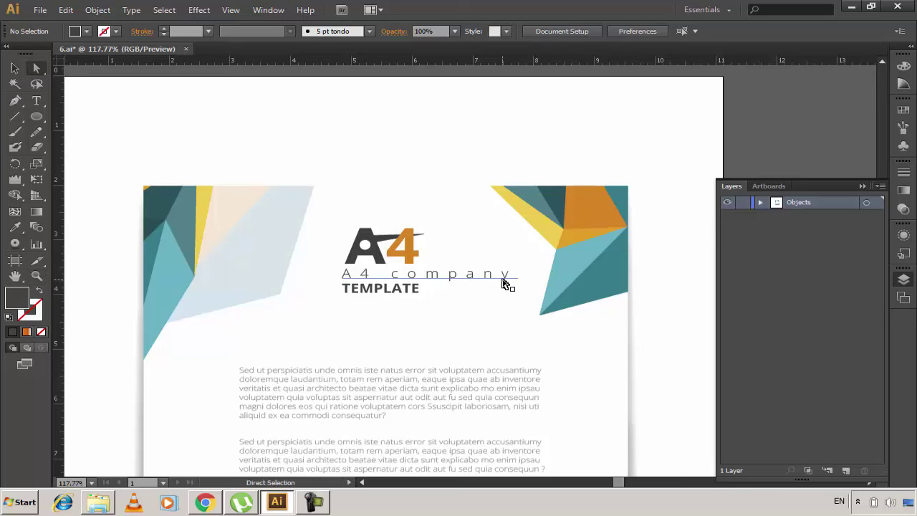
triple_click(503, 276)
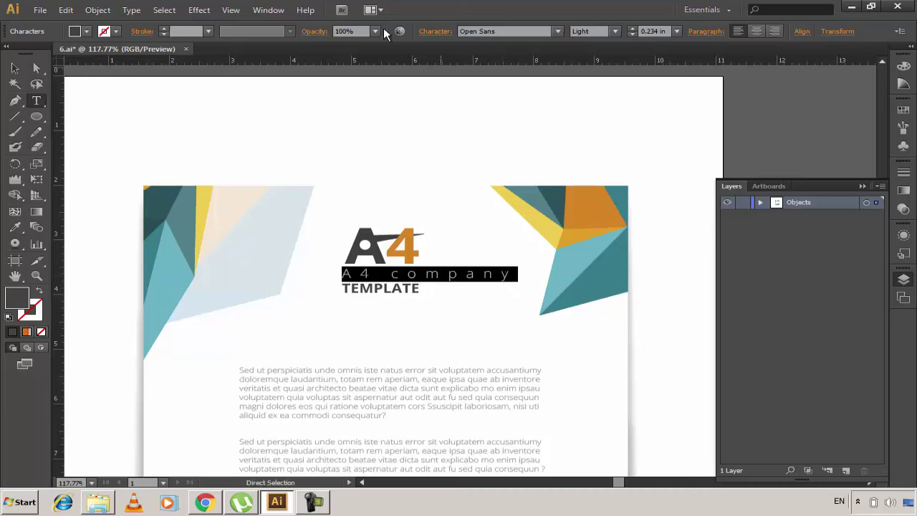
left_click(441, 31)
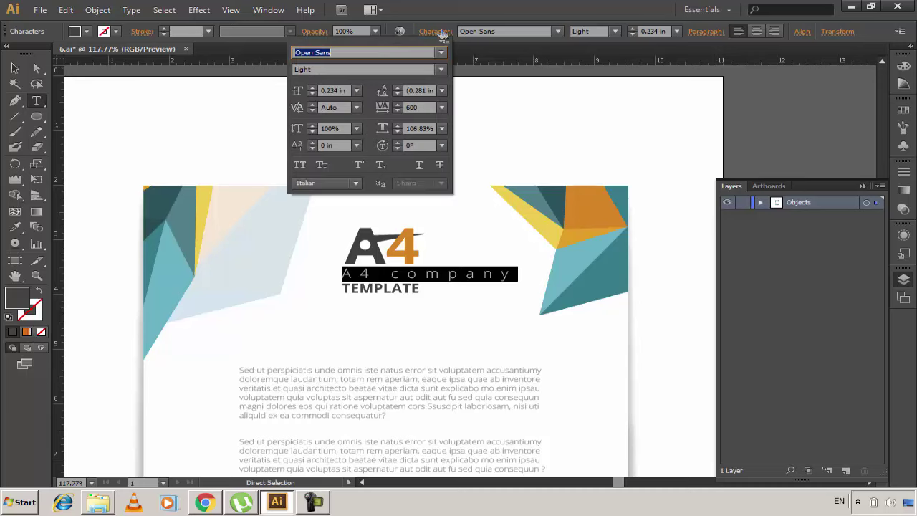
left_click(440, 107)
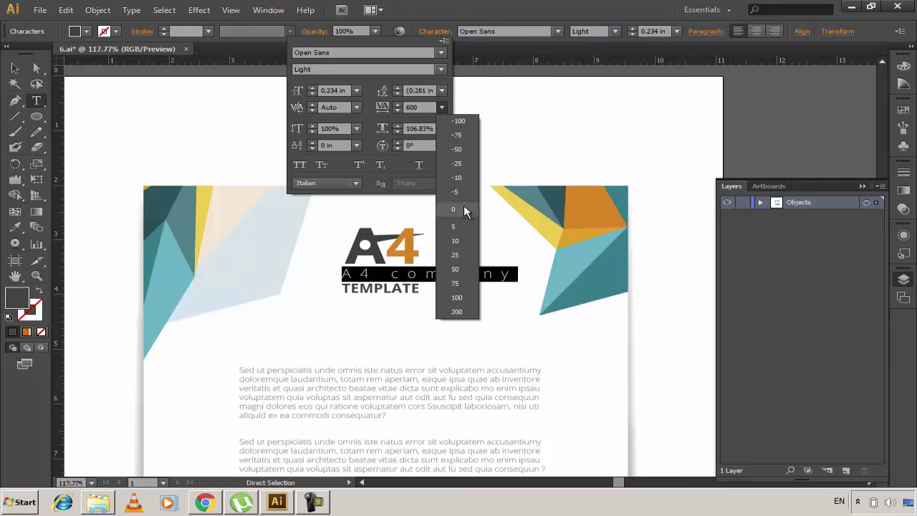
left_click(458, 241)
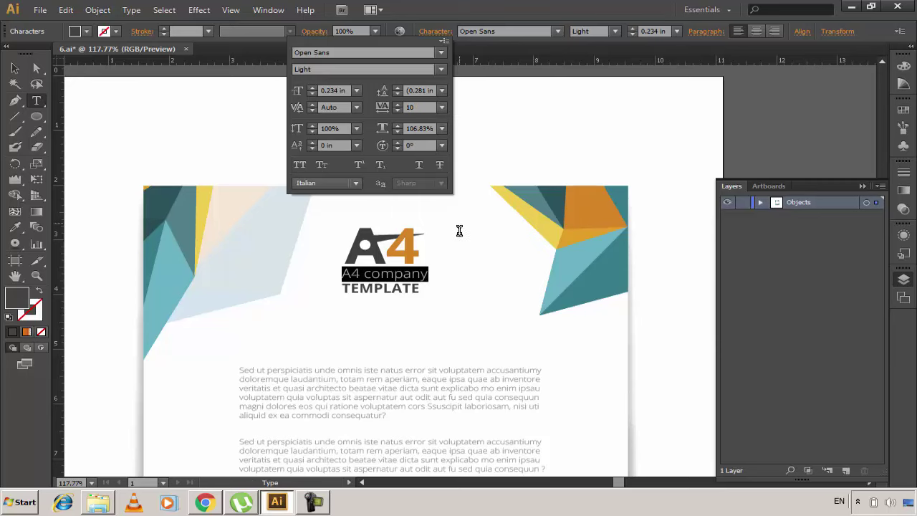
left_click(442, 107)
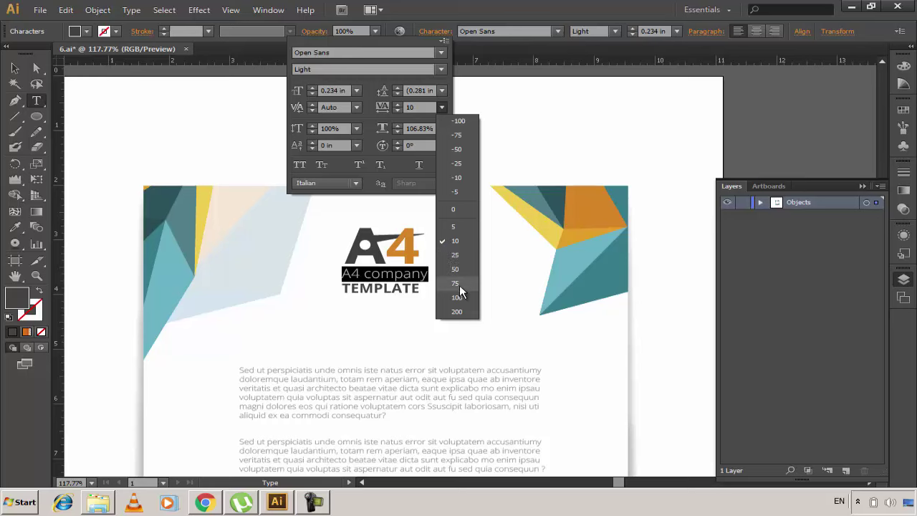
left_click(459, 285)
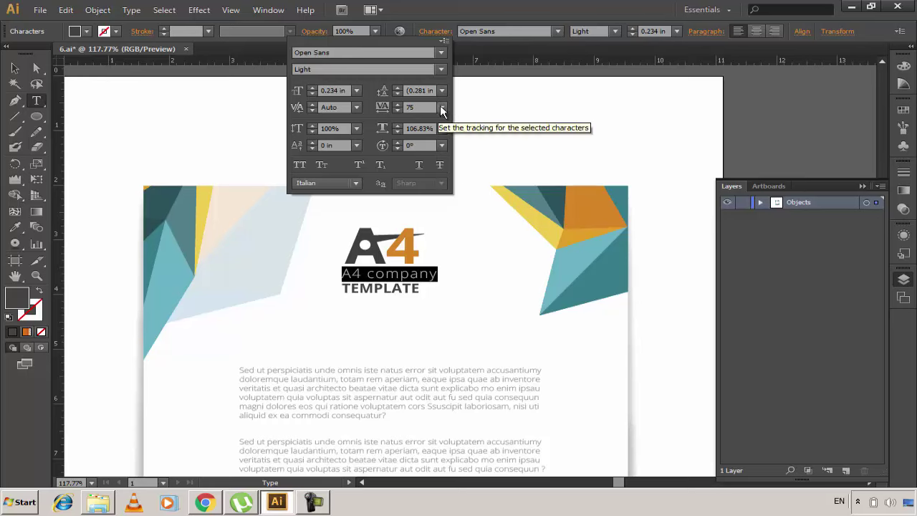
left_click(442, 107)
left_click(457, 297)
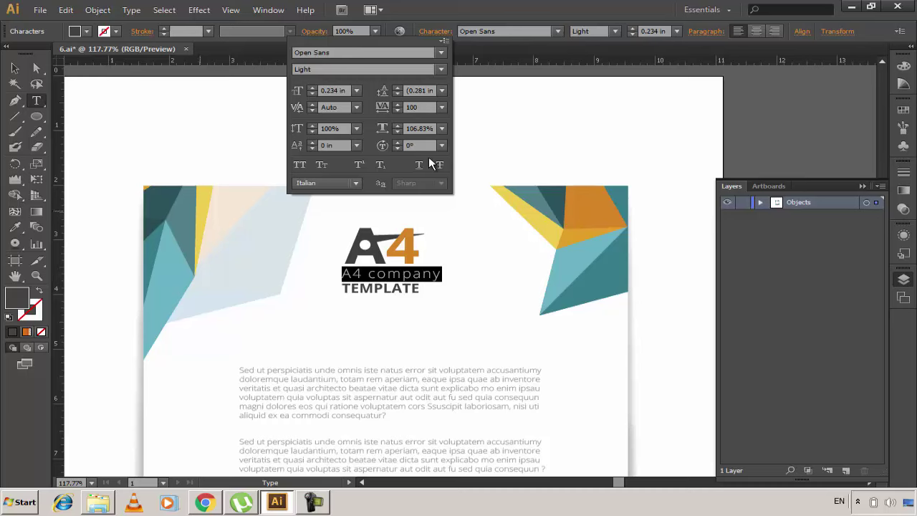
left_click(441, 108)
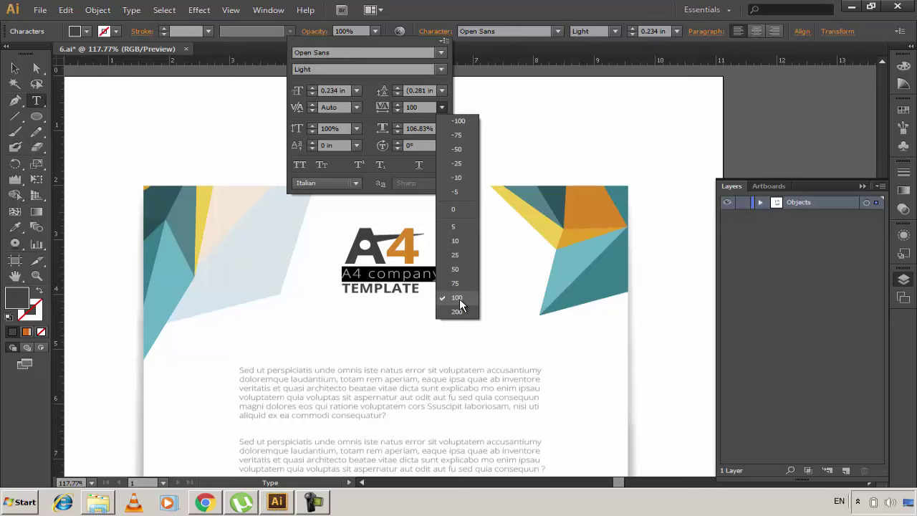
left_click(457, 312)
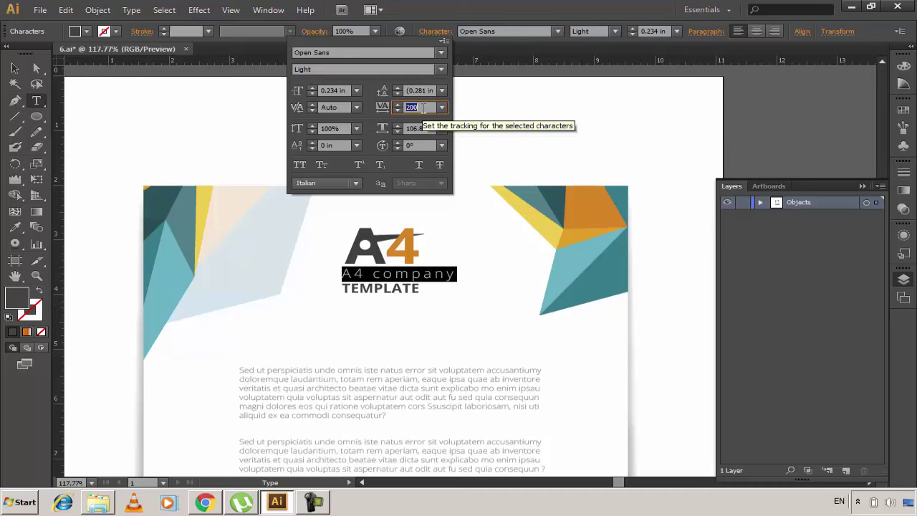
key("Return")
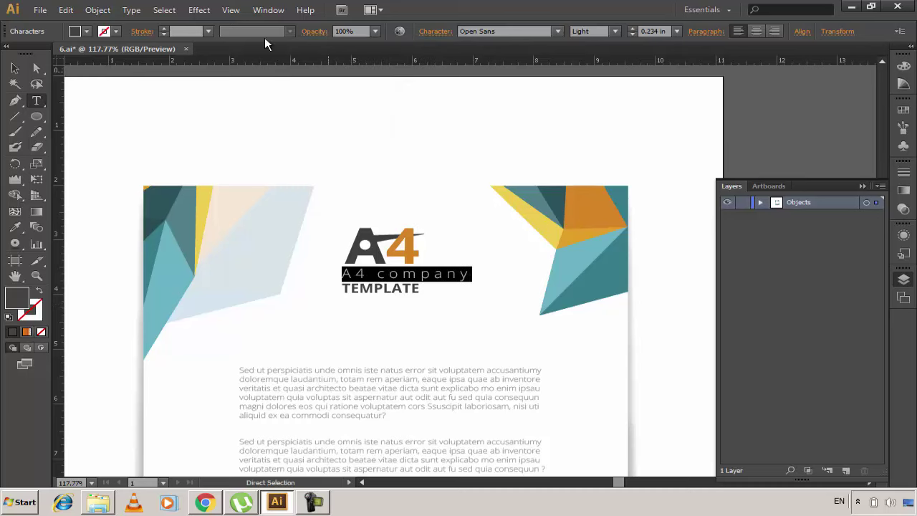
Step: Move the 'A 4 company' line slightly to the left
left_click(15, 68)
left_click(354, 178)
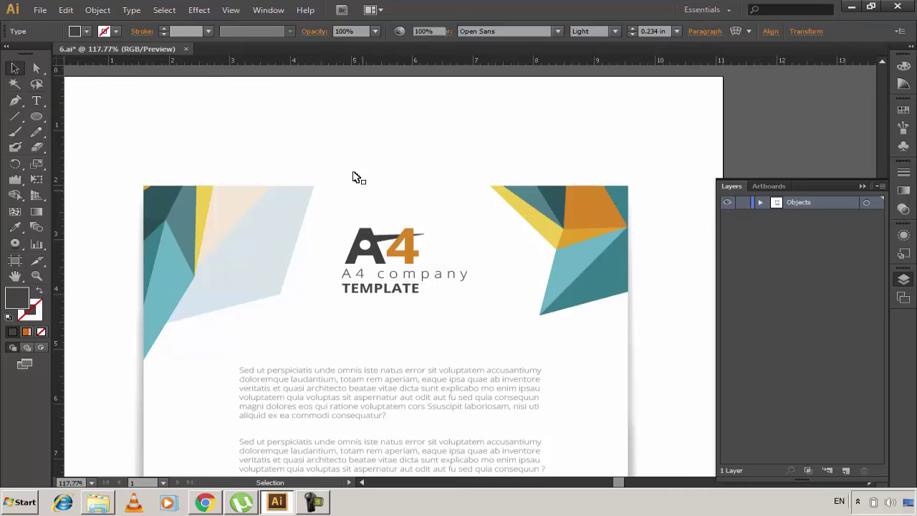
left_click(443, 277)
left_click(444, 138)
key("a")
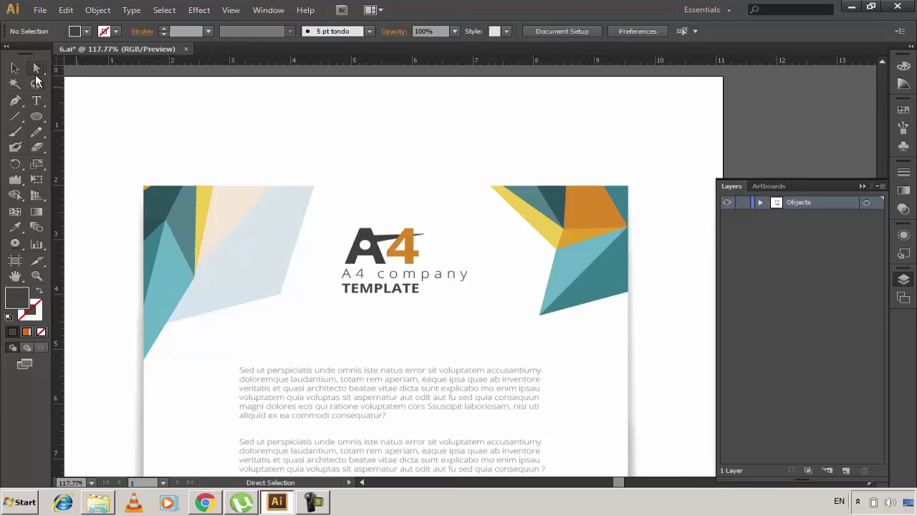
left_click(404, 280)
left_click_drag(403, 280, 386, 279)
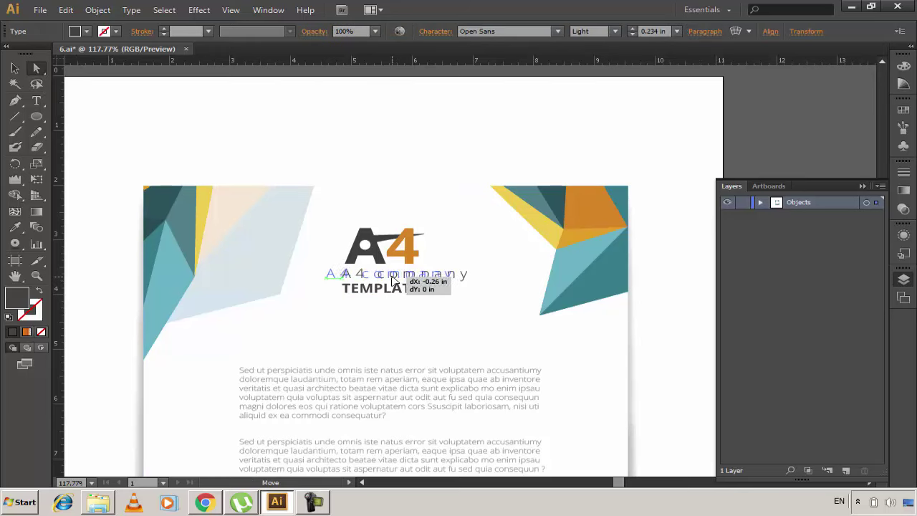
Step: Shift TEMPLATE about 0.47 in to the right, then fit the whole page in the window
left_click(396, 126)
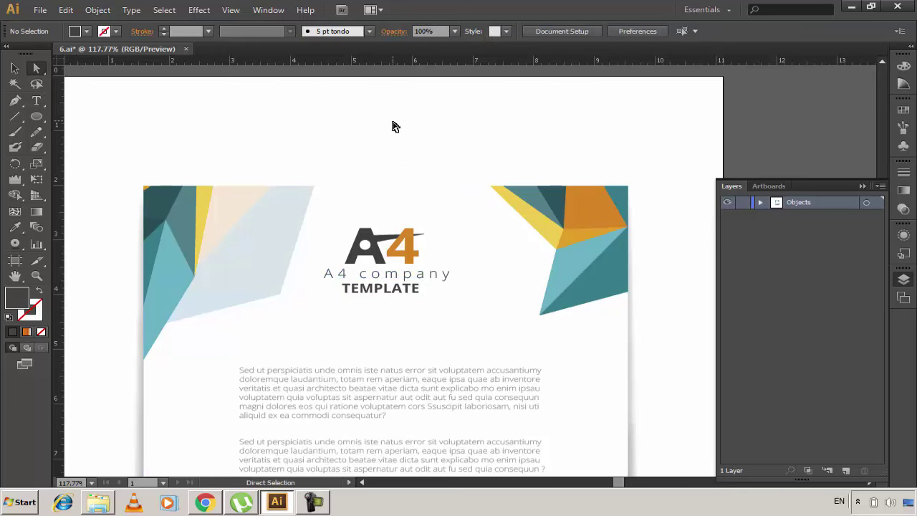
left_click(389, 294)
left_click_drag(388, 296, 414, 294)
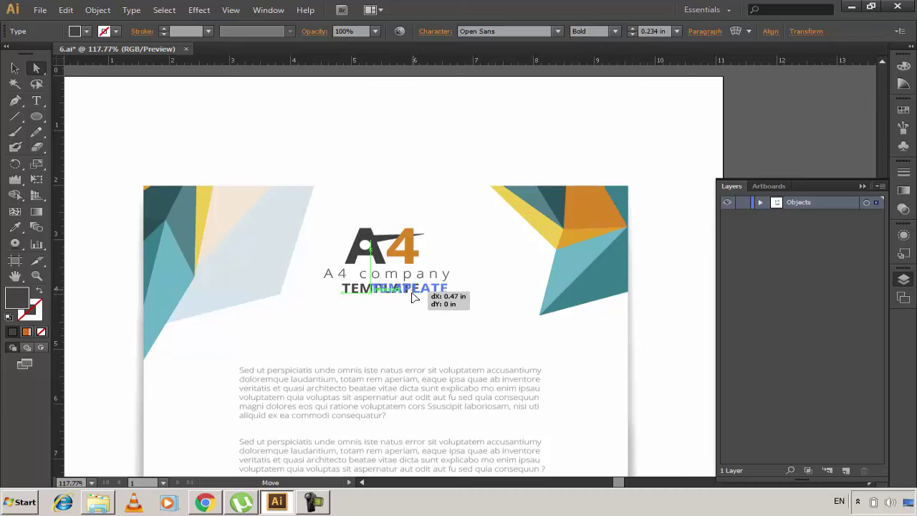
left_click_drag(414, 297, 412, 296)
left_click(428, 158)
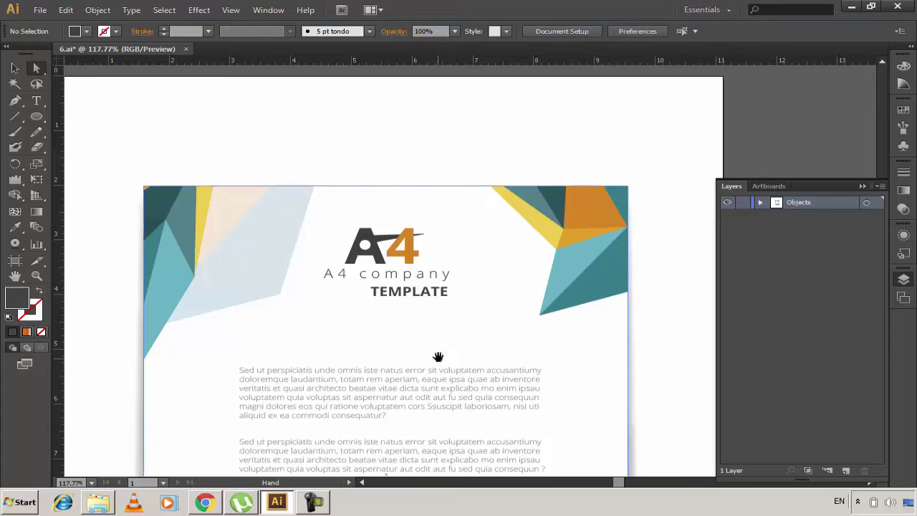
left_click_drag(438, 357, 447, 239)
key("ctrl+0")
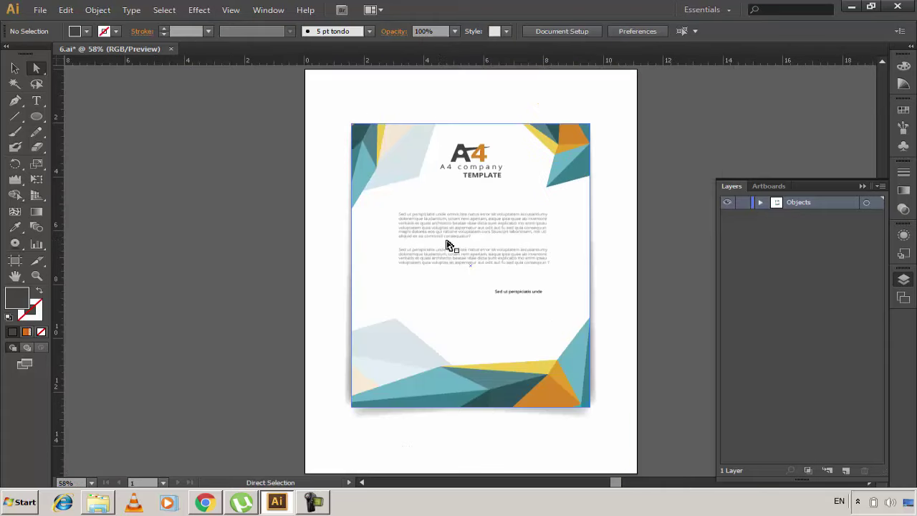
left_click(402, 161)
left_click(389, 152)
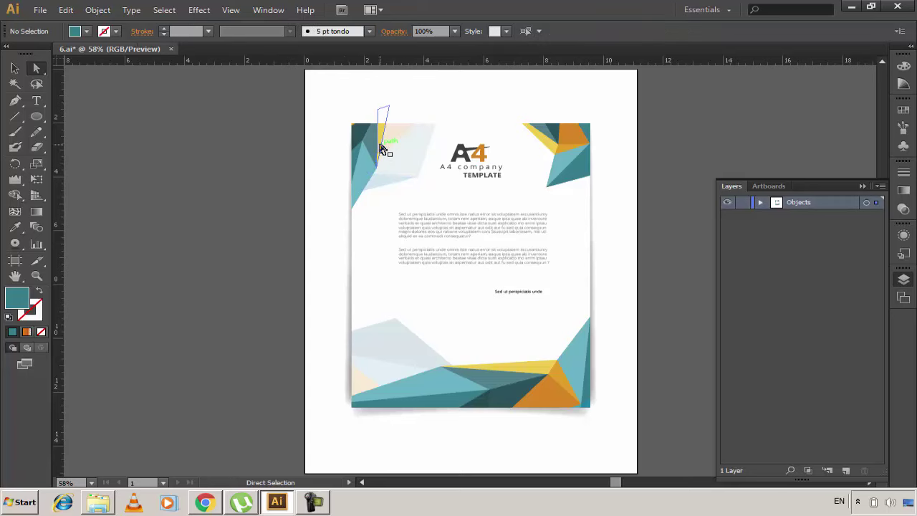
Step: Pick out the top-left corner triangles and squeeze two of them into thin slivers
left_click(380, 139)
left_click(392, 140)
left_click(374, 113)
left_click(367, 161)
left_click(336, 147)
left_click(358, 154)
left_click(387, 172)
mouse_move(387, 176)
left_mouse_down()
mouse_move(379, 153)
mouse_move(389, 143)
left_mouse_up()
left_click(381, 145)
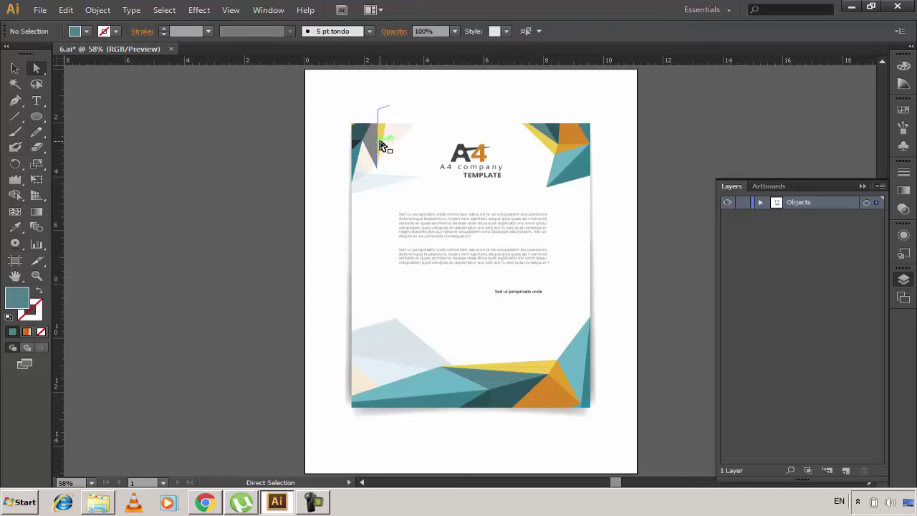
mouse_move(377, 146)
left_mouse_down()
mouse_move(390, 143)
mouse_move(361, 158)
mouse_move(374, 182)
left_mouse_up()
Step: Pull the last top-left shape off the page and collapse the top-right teal shapes
left_click(365, 142)
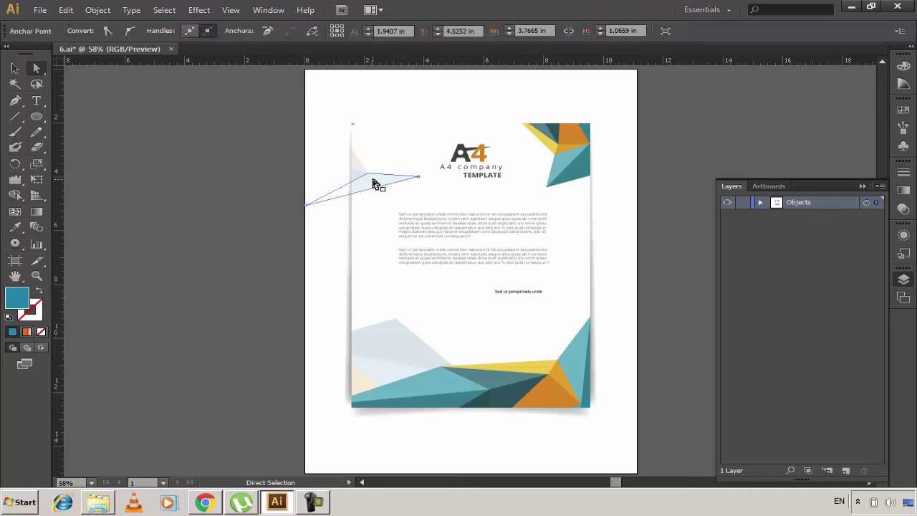
left_click(364, 174)
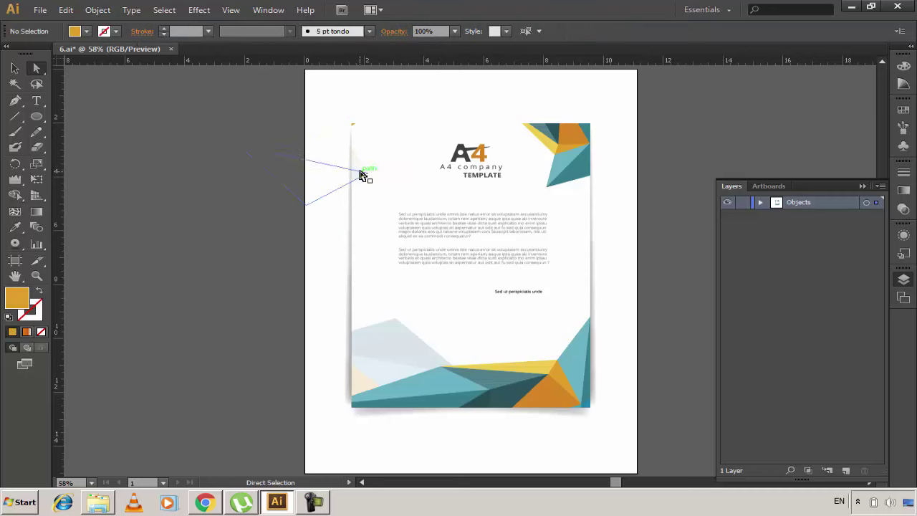
left_click_drag(362, 172, 357, 121)
left_click(367, 159)
left_click(357, 131)
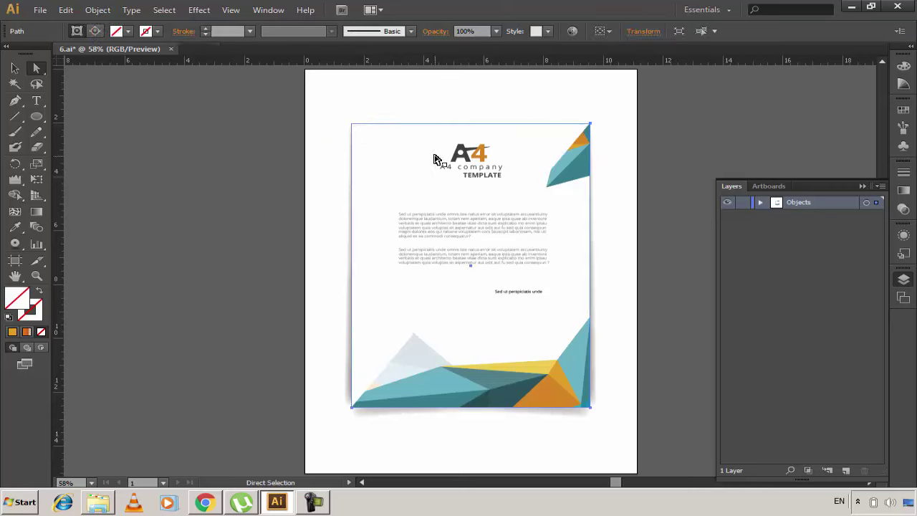
mouse_move(576, 177)
left_mouse_down()
mouse_move(564, 143)
mouse_move(579, 151)
mouse_move(588, 142)
left_mouse_up()
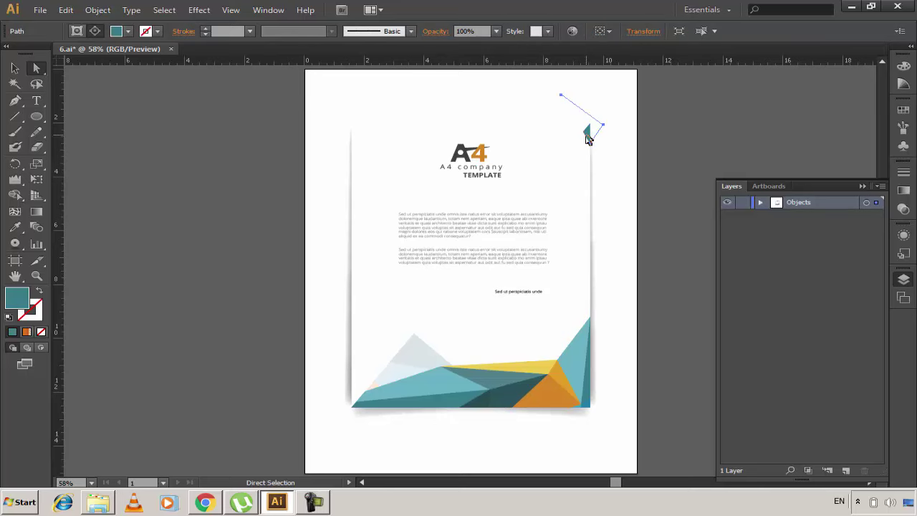
left_click(602, 174)
key("Delete")
key("ctrl+z")
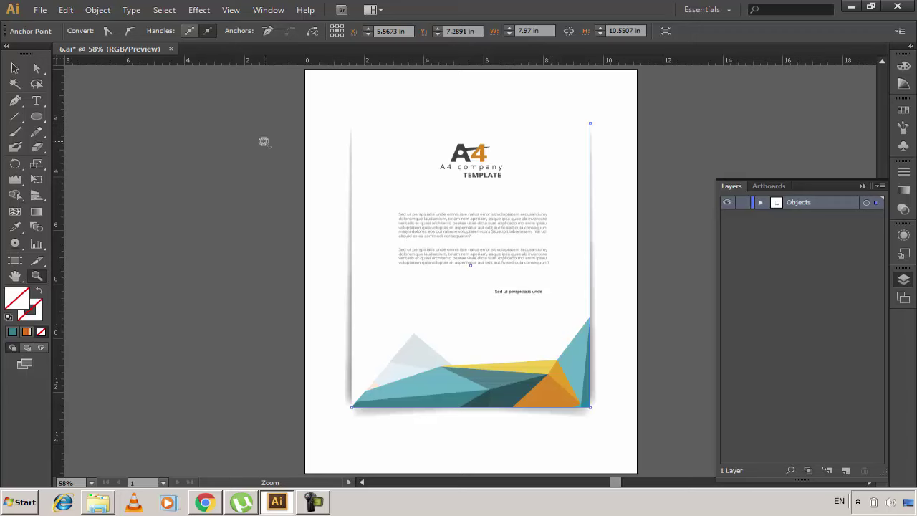
left_click(16, 70)
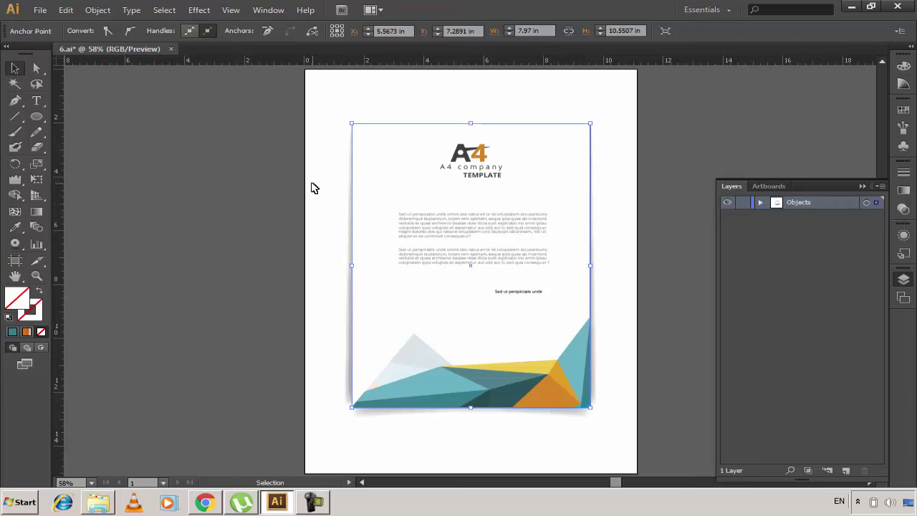
left_click(395, 205)
left_click(384, 105)
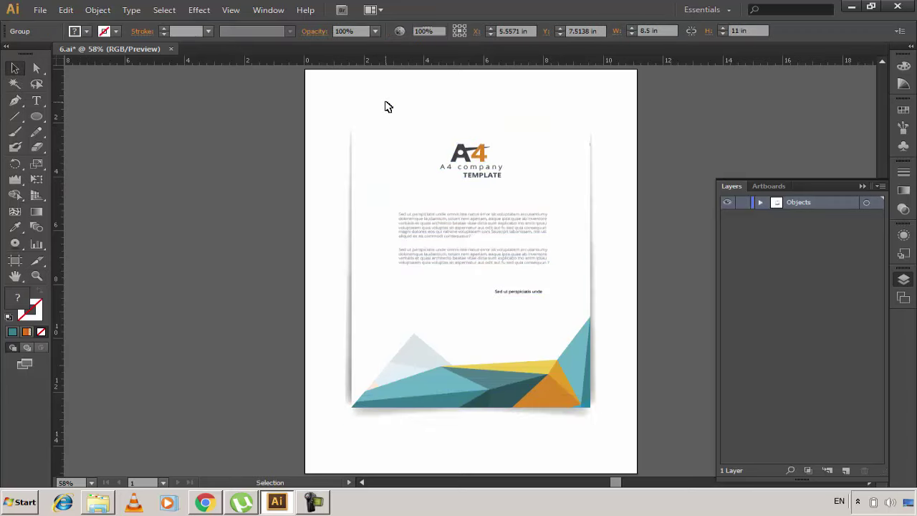
left_click(352, 167)
left_click(339, 157)
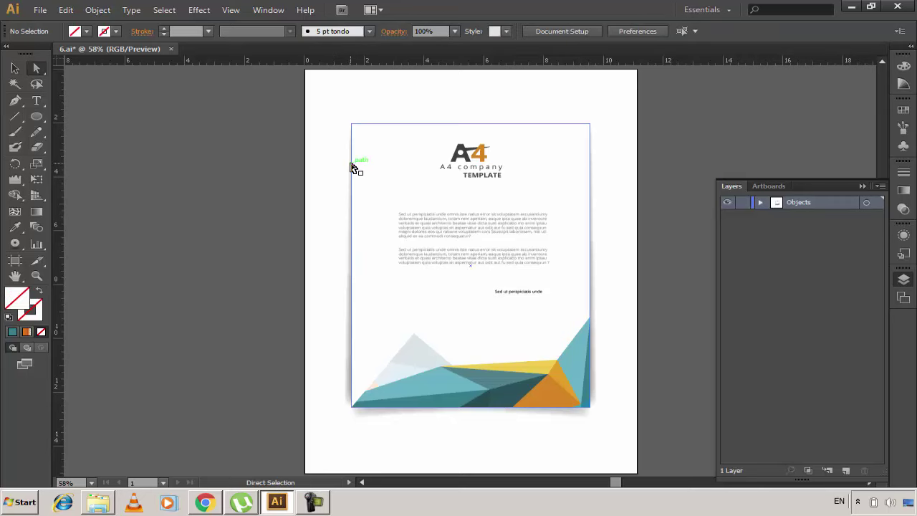
left_click(351, 166)
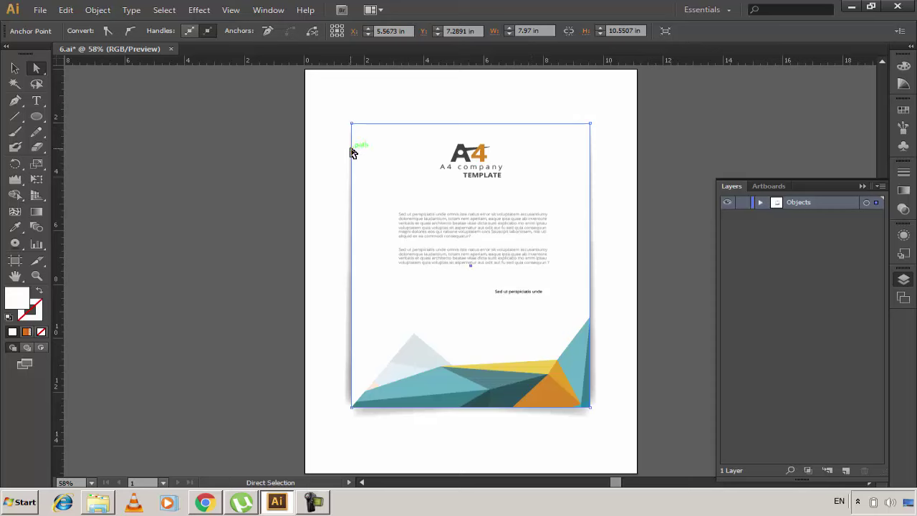
left_click(14, 68)
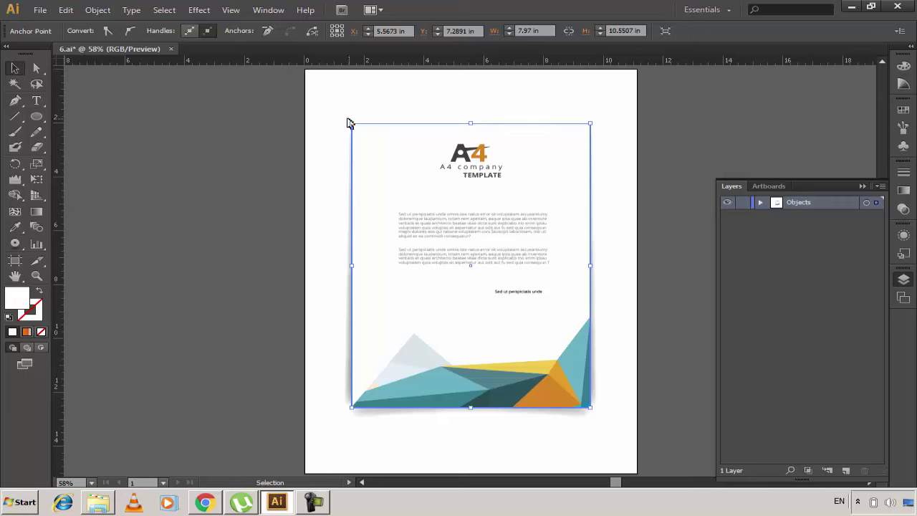
left_click(398, 125)
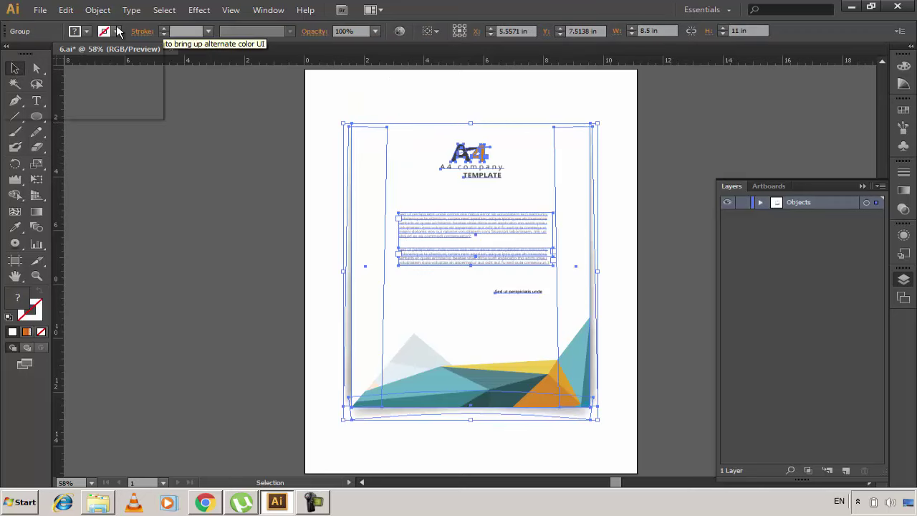
left_click(104, 32)
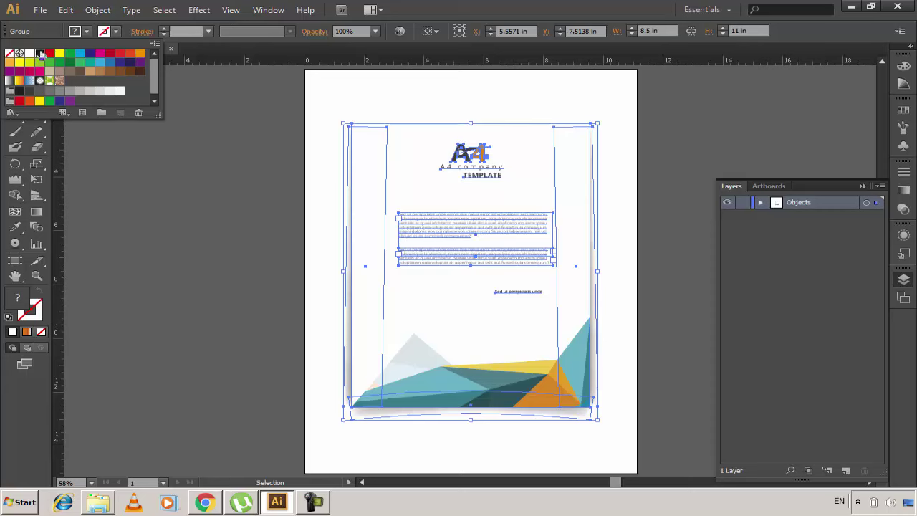
left_click(324, 167)
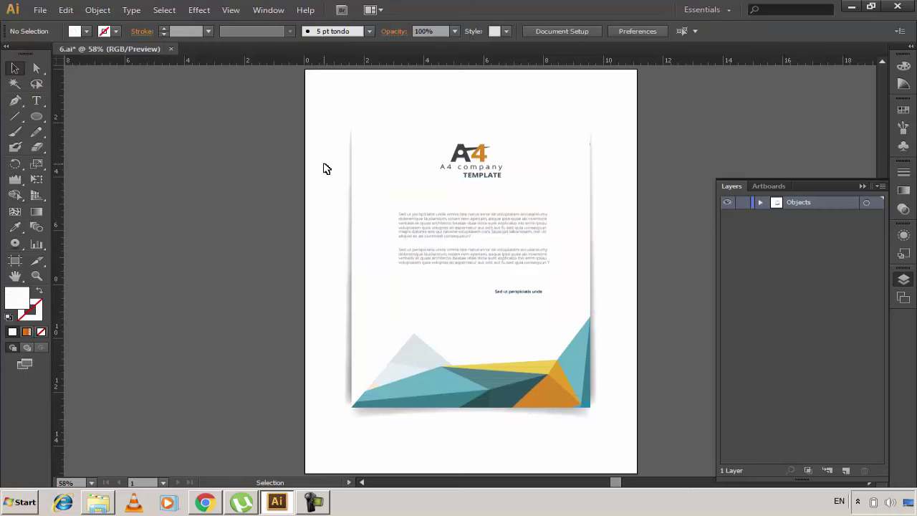
key("z")
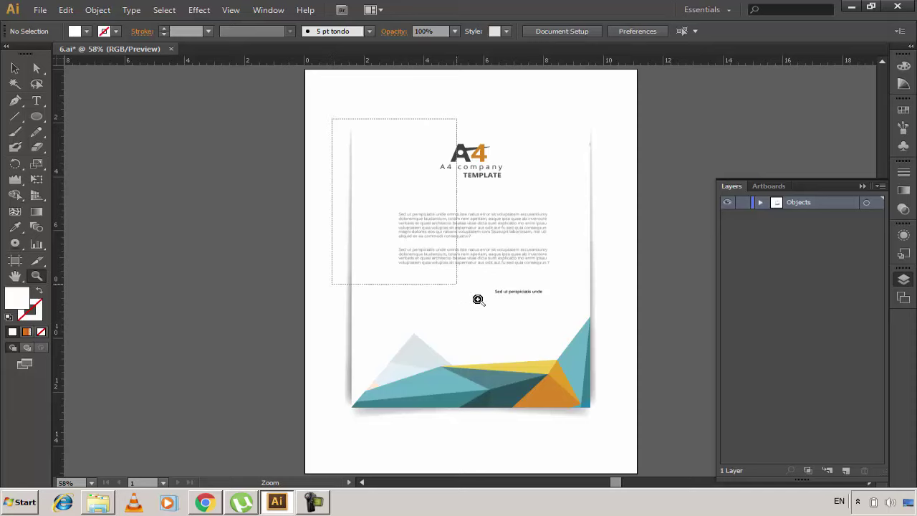
Step: Zoom in on the top of the flyer page, then select and deselect the page artwork
mouse_move(333, 119)
left_mouse_down()
mouse_move(601, 412)
mouse_move(580, 422)
left_mouse_up()
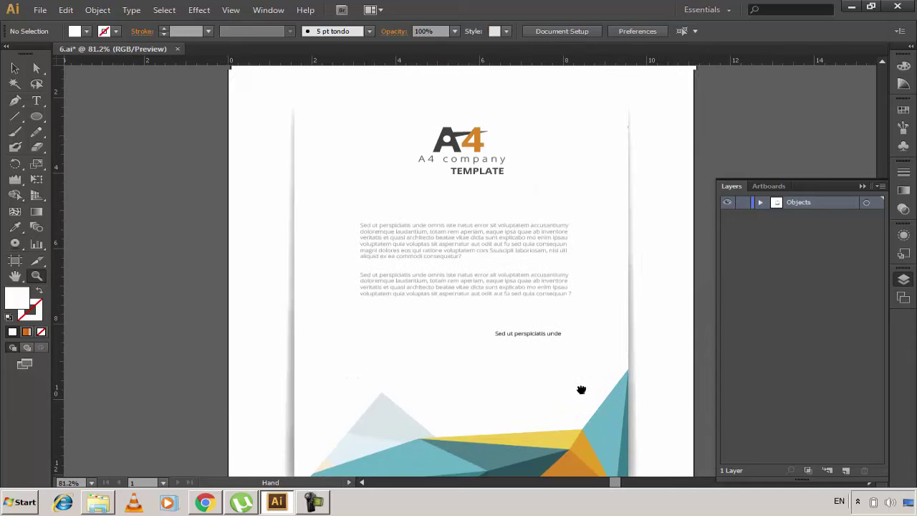
left_click(15, 67)
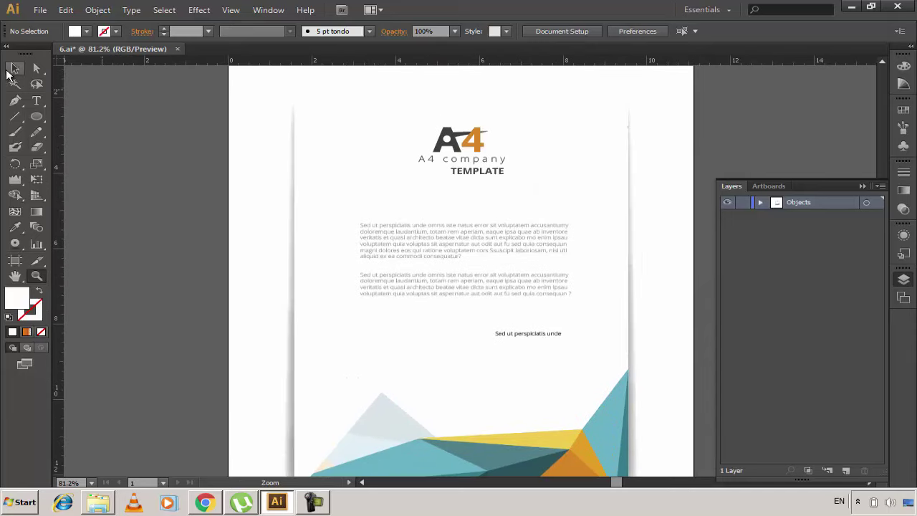
left_click(328, 124)
left_click(668, 158)
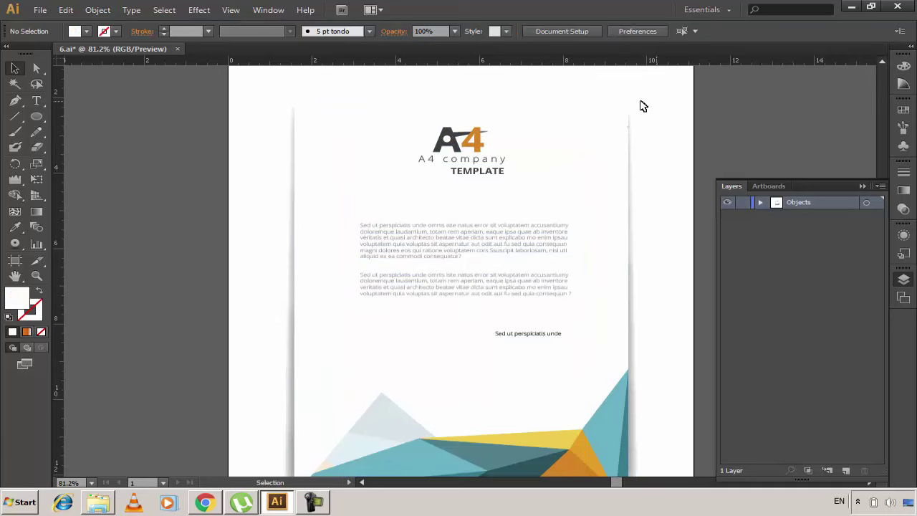
Step: Expand the Objects layer, its <Group> and the first nested <Group> in the Layers panel
left_click(609, 122)
left_click(760, 164)
left_click(761, 203)
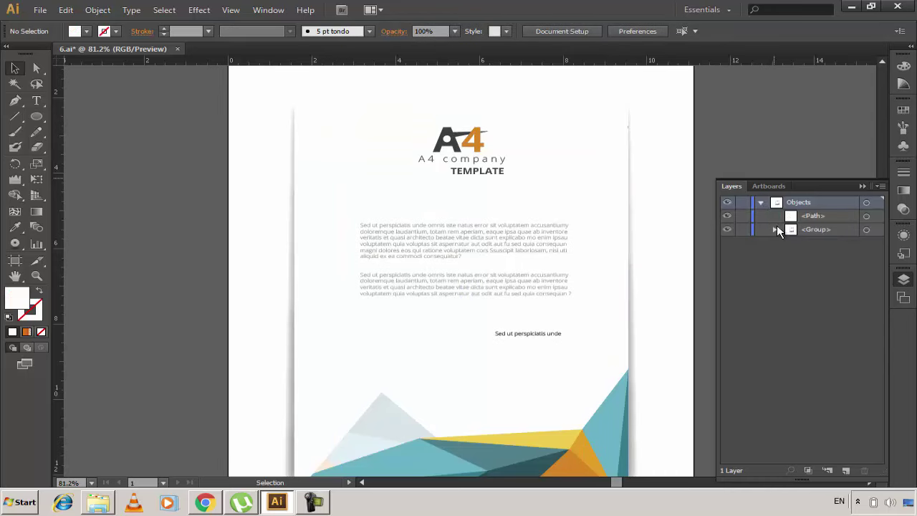
left_click(773, 229)
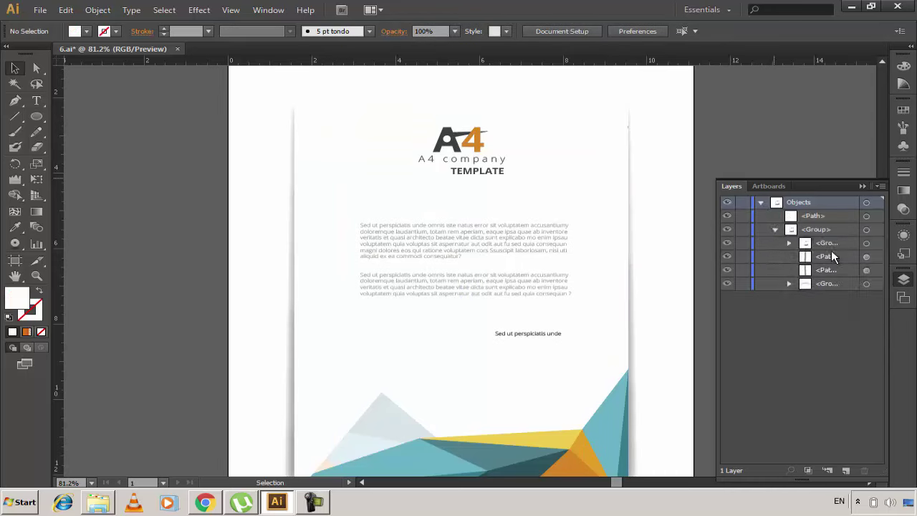
left_click(867, 244)
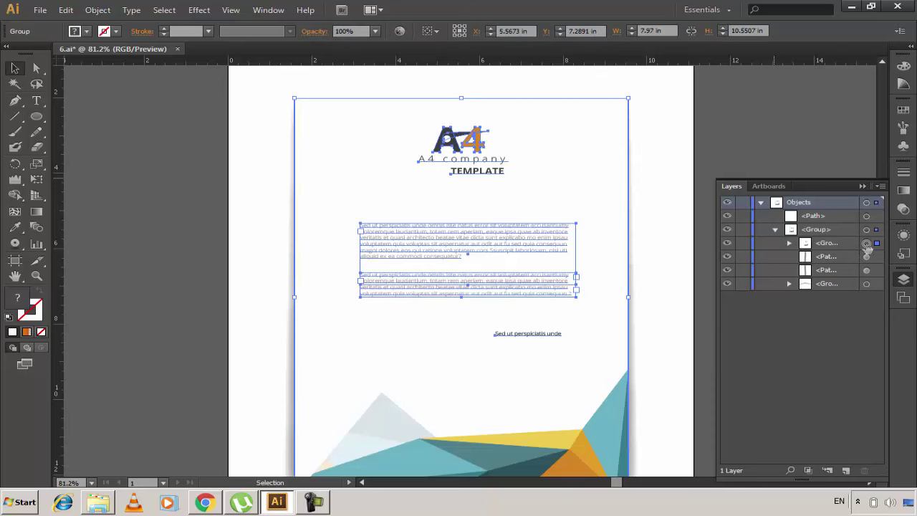
left_click(789, 243)
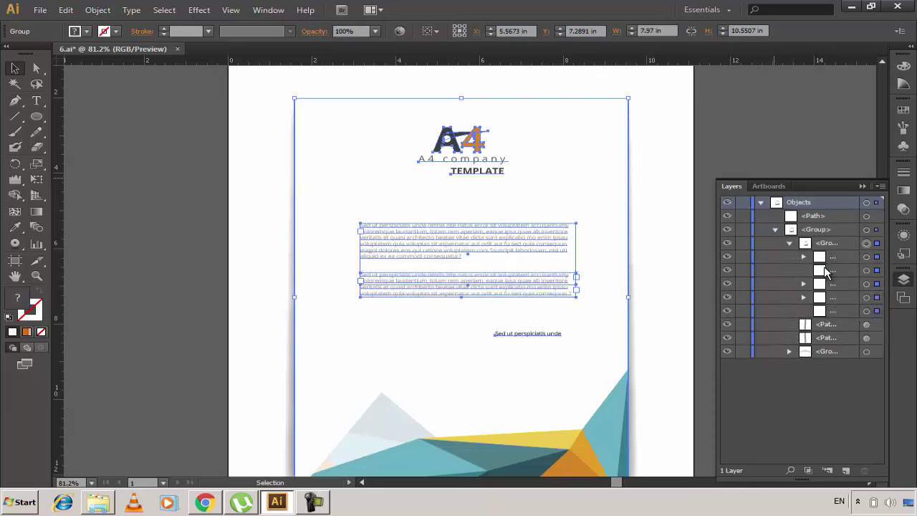
Step: Select the background path, try a black outline on it, then clear the selection
left_click(867, 310)
left_click(86, 31)
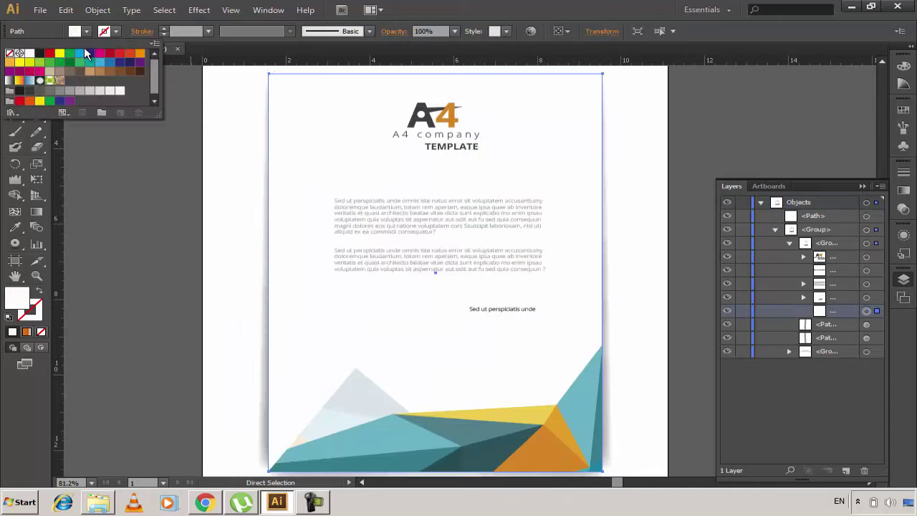
left_click(40, 54)
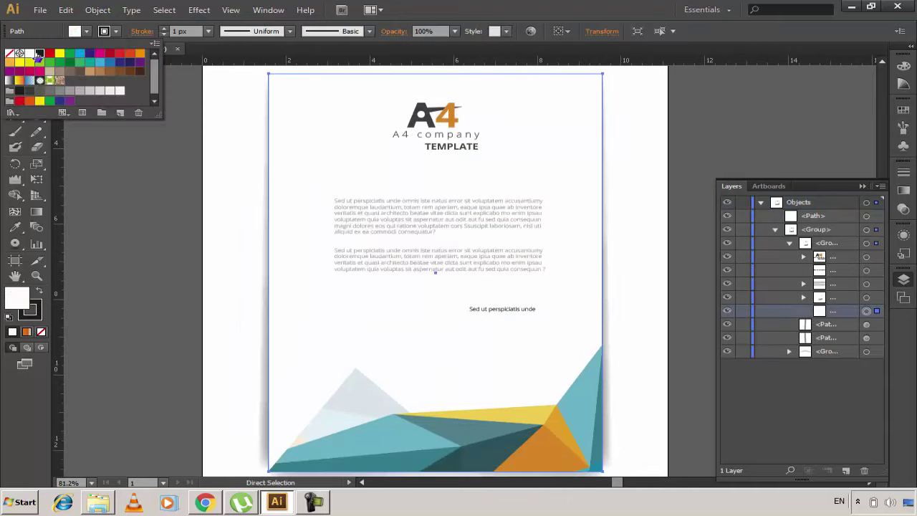
left_click(641, 184)
left_click(644, 160)
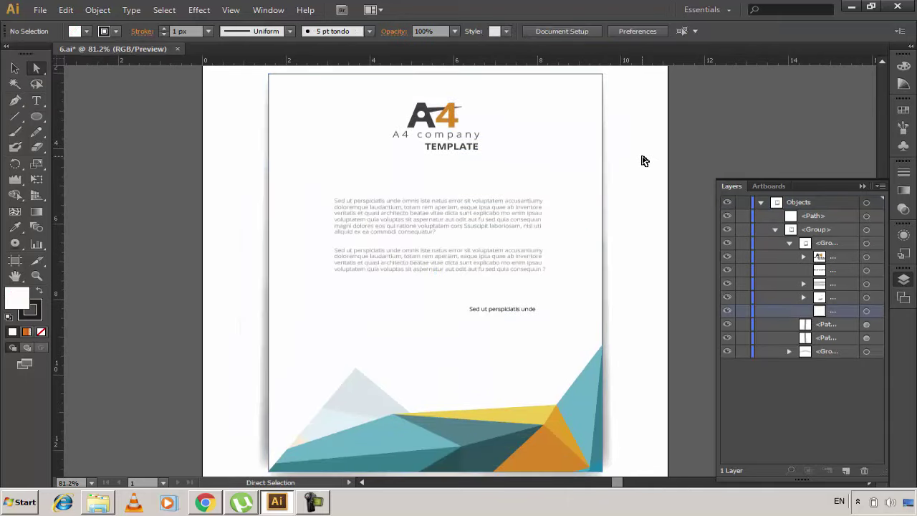
left_click(867, 311)
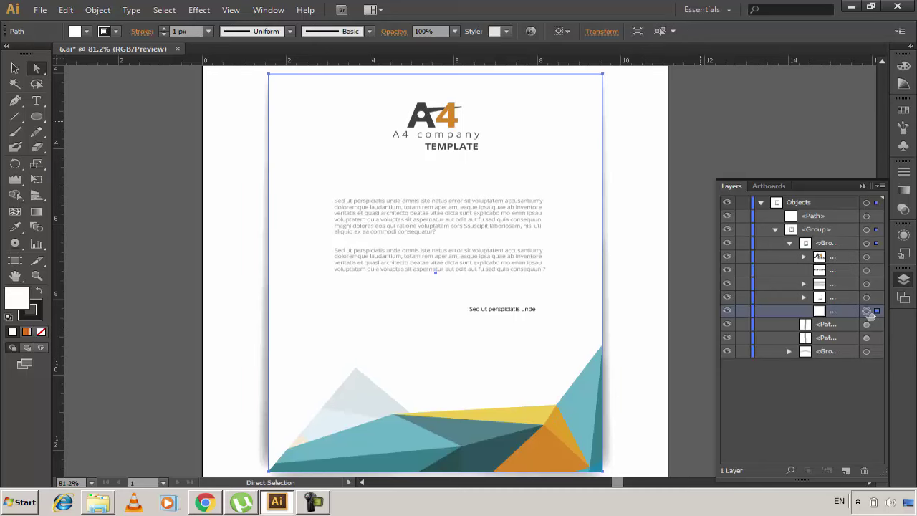
key("v")
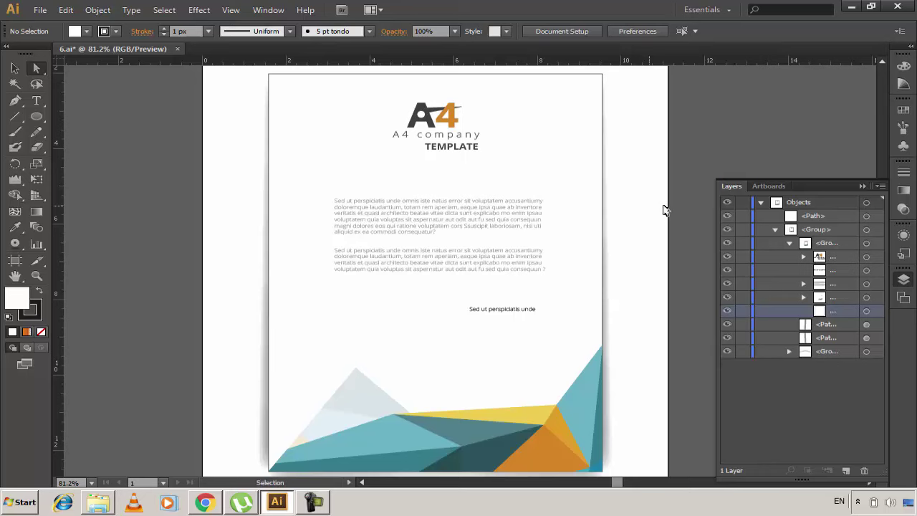
key("ctrl+shift+a")
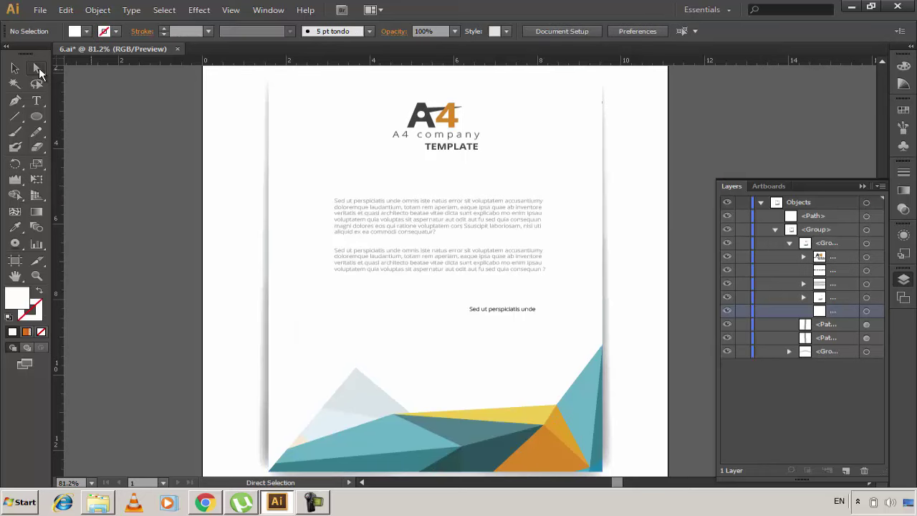
Step: Direct-select the page-edge background rectangle and target its whole path in the Layers panel
left_click(15, 68)
left_click(270, 178)
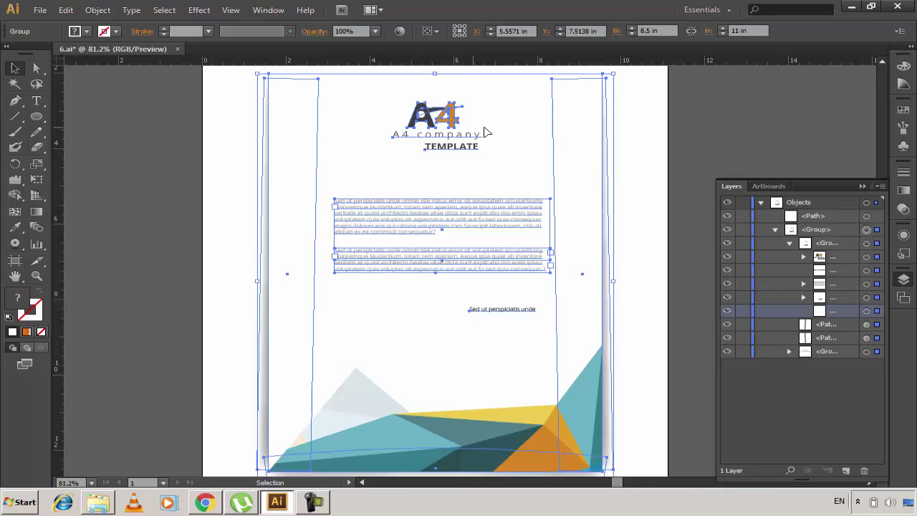
left_click(36, 67)
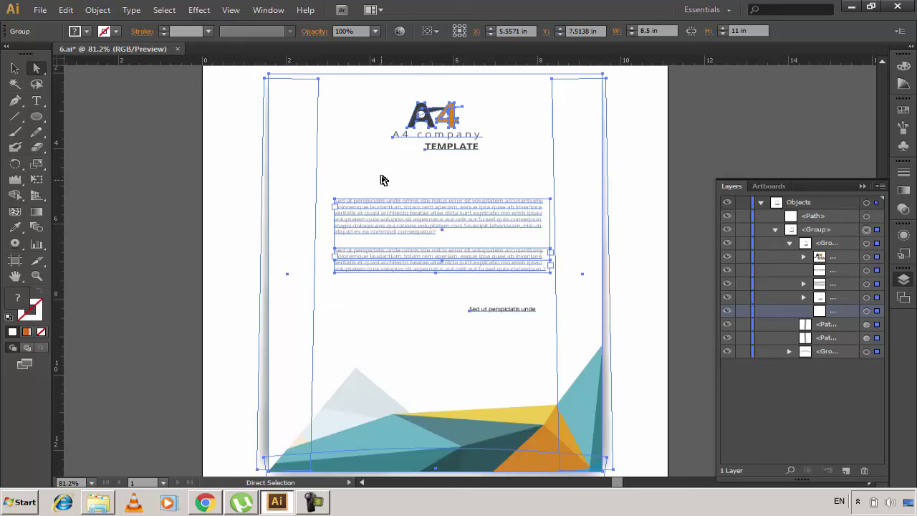
left_click(247, 149)
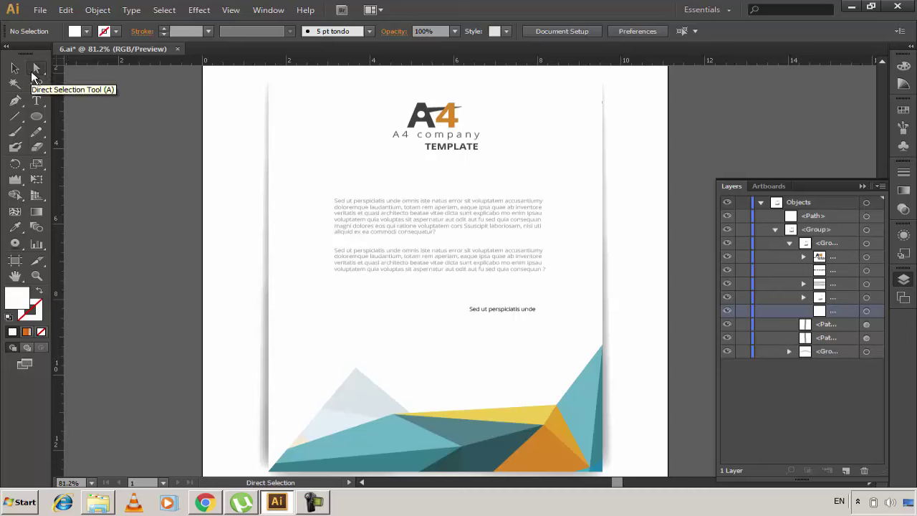
left_click(270, 152)
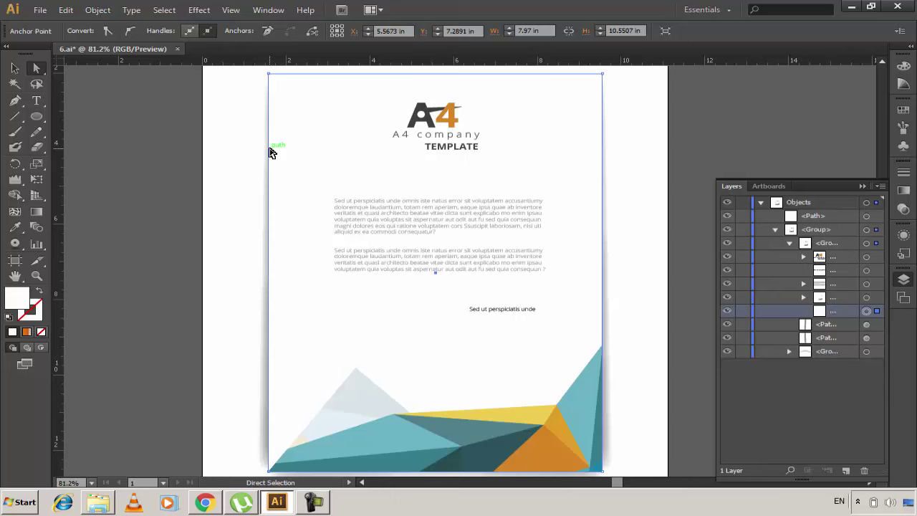
left_click(866, 310)
left_click(866, 312)
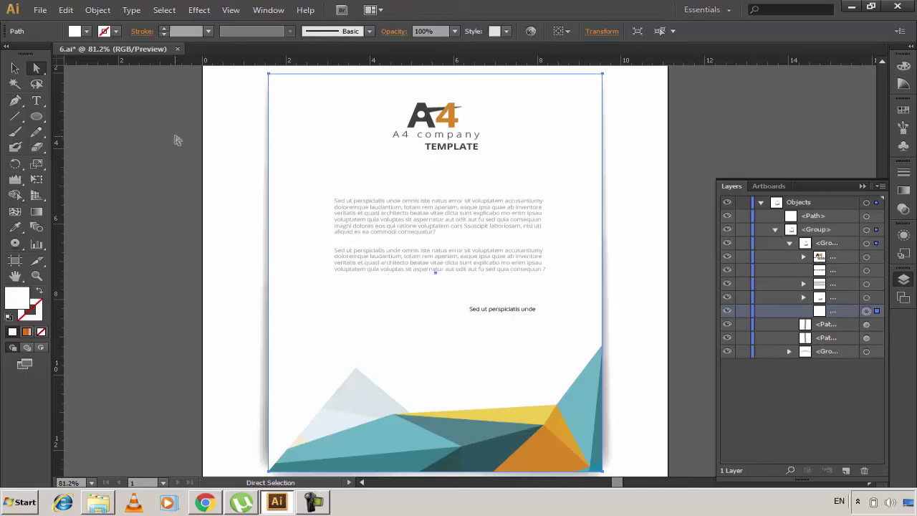
Step: Fill the background rectangle green, after trying dark blue, navy and light grey
left_click(84, 33)
left_click(90, 54)
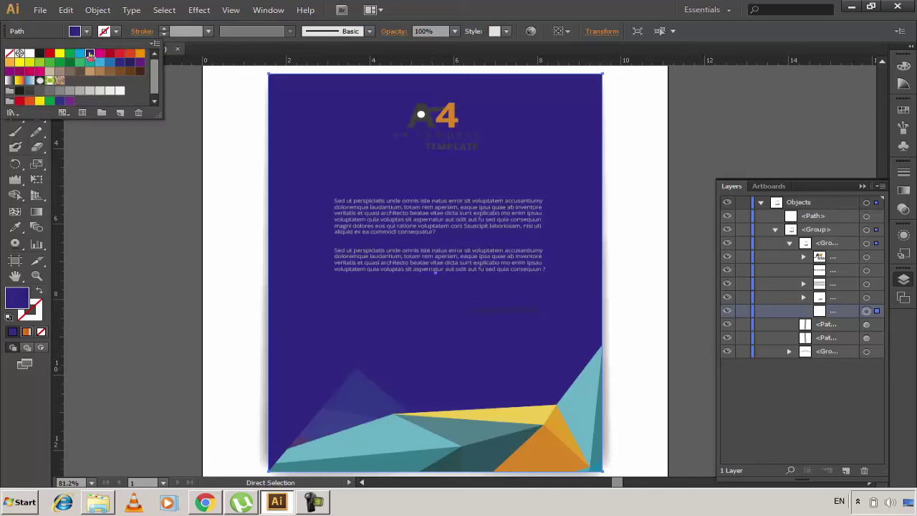
left_click(120, 62)
left_click(99, 90)
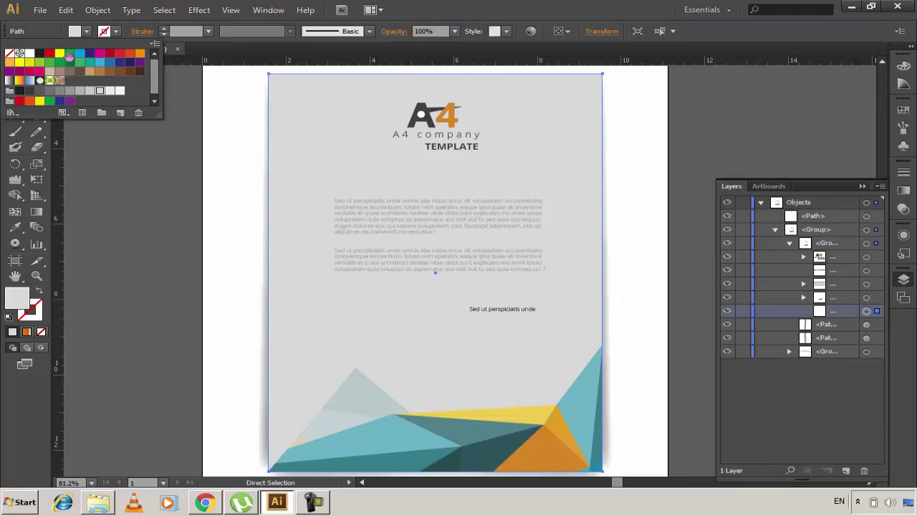
left_click(69, 55)
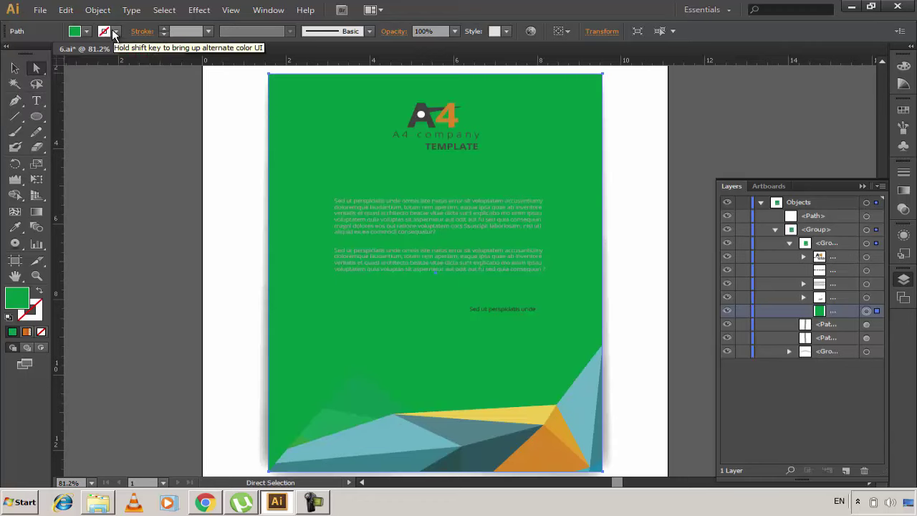
Step: Give the green rectangle a 1 px black outline and deselect it
left_click(39, 53)
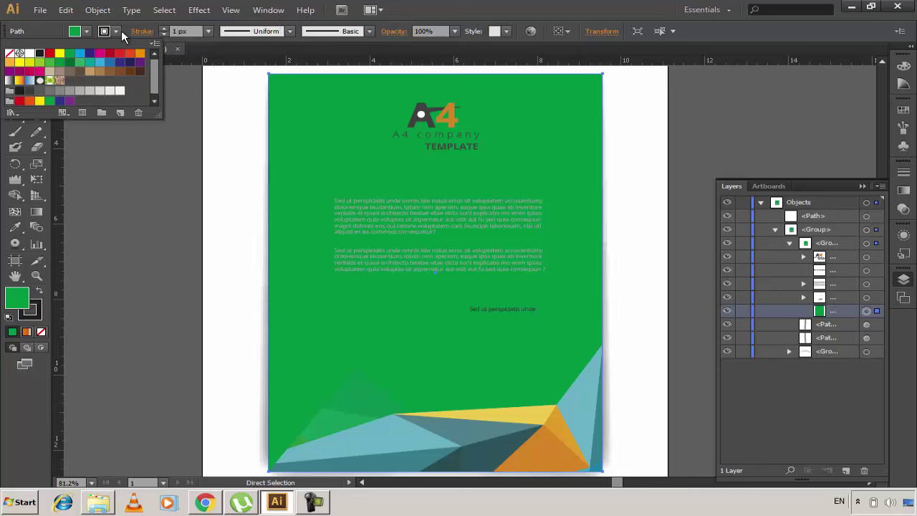
left_click(208, 31)
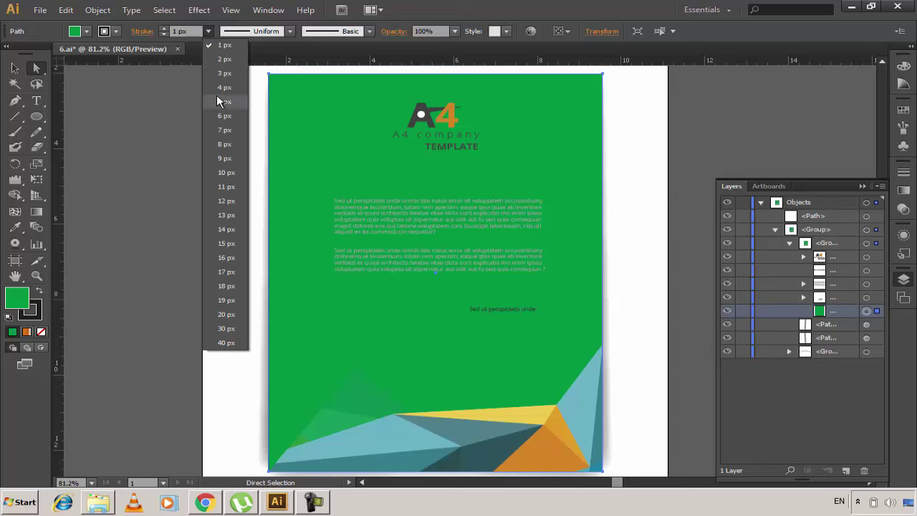
left_click(223, 116)
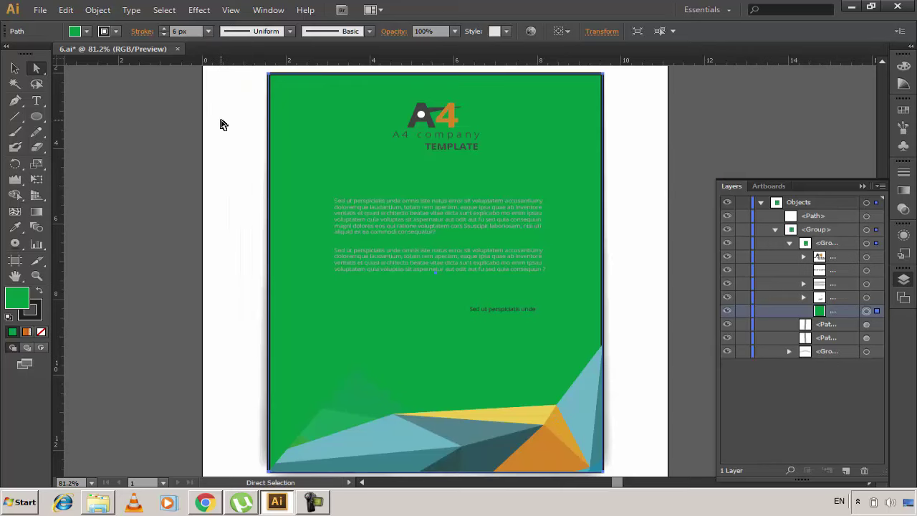
left_click(210, 31)
left_click(219, 45)
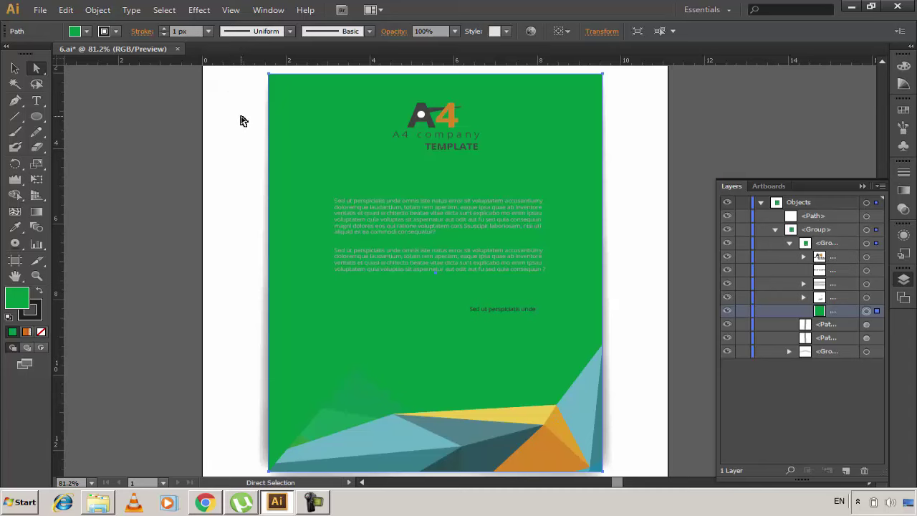
left_click(251, 123)
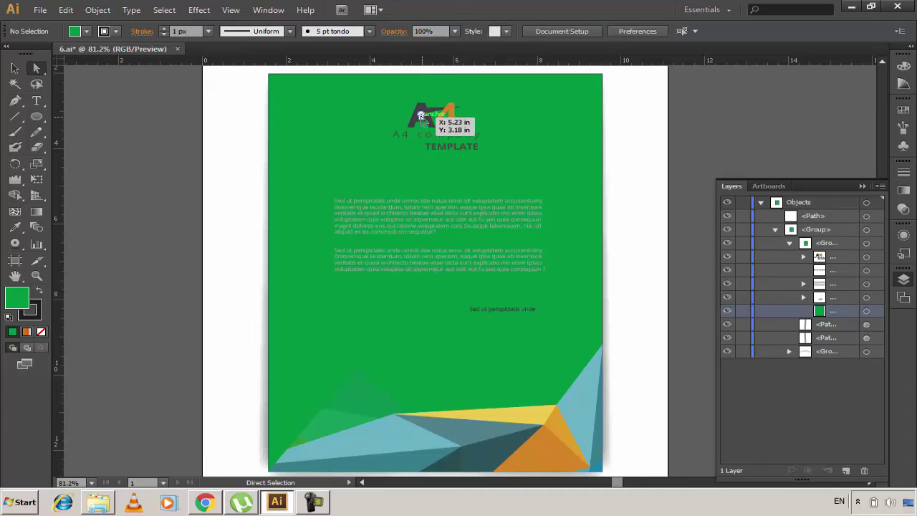
Step: Select the white circle path inside the A4 logo and fill it green
left_click(421, 117)
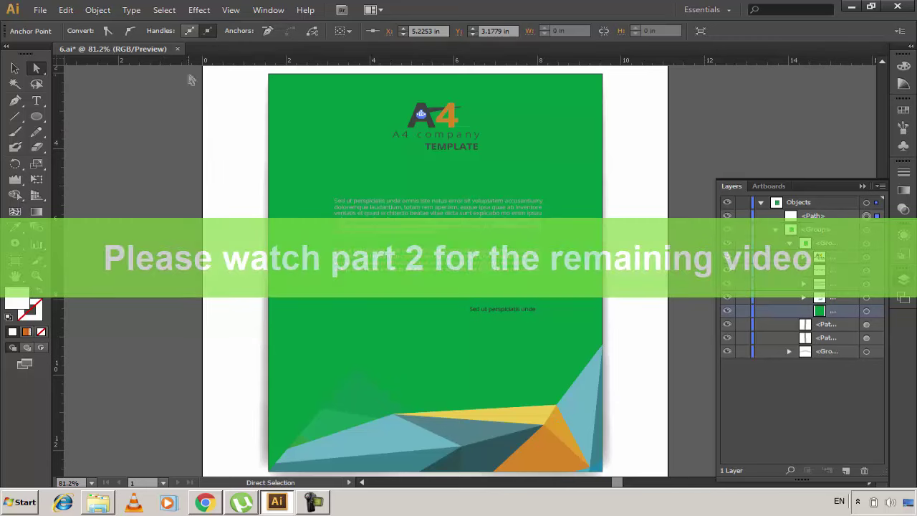
left_click(867, 216)
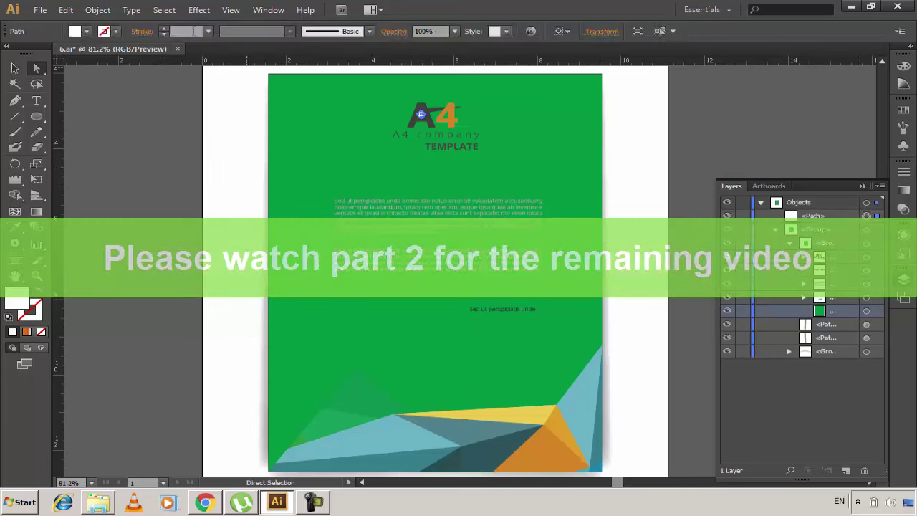
left_click(86, 31)
left_click(70, 53)
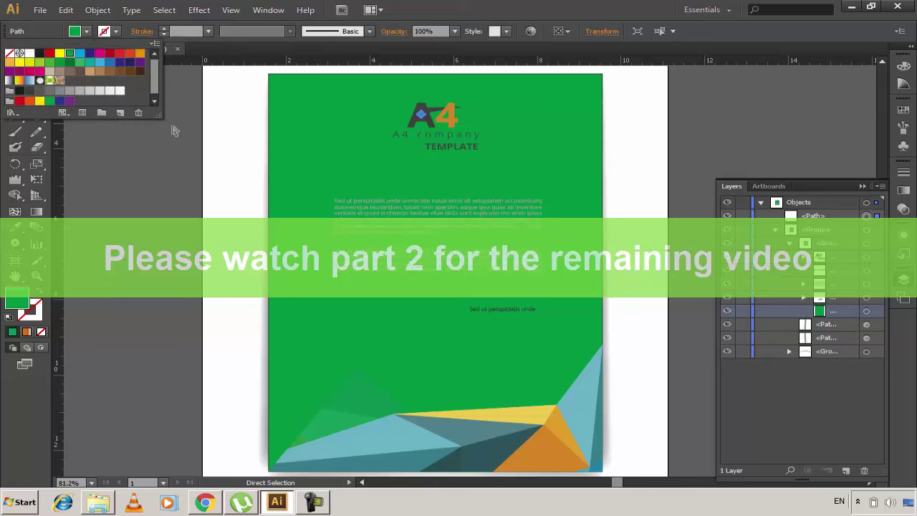